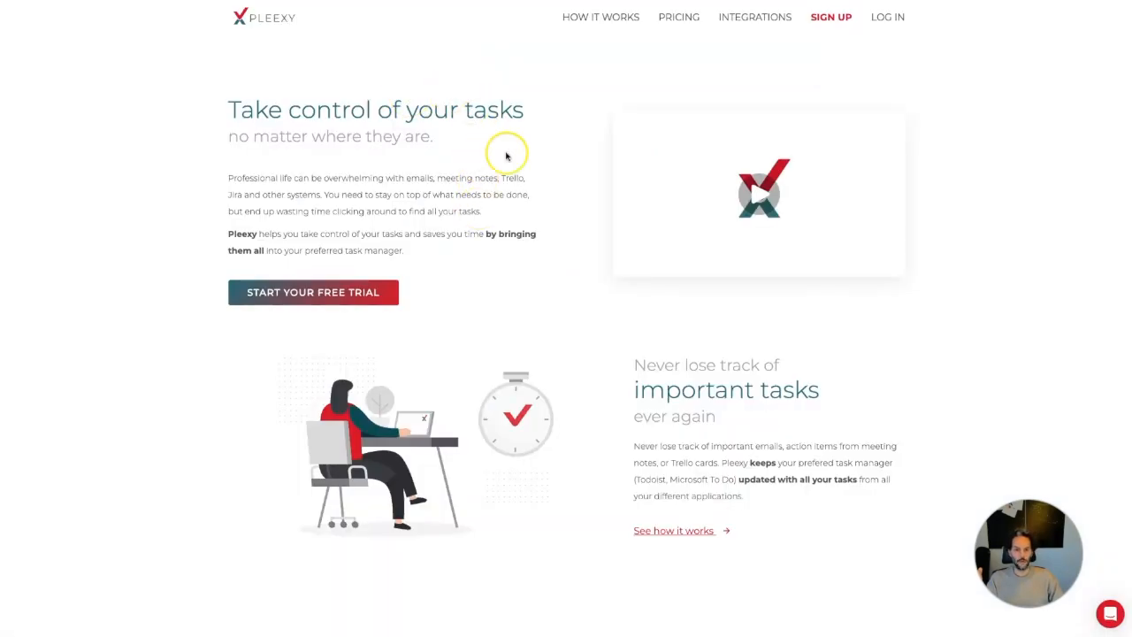
# Log in to Pleexy with a Google Tasks account and allow its access
pyautogui.click(889, 20)
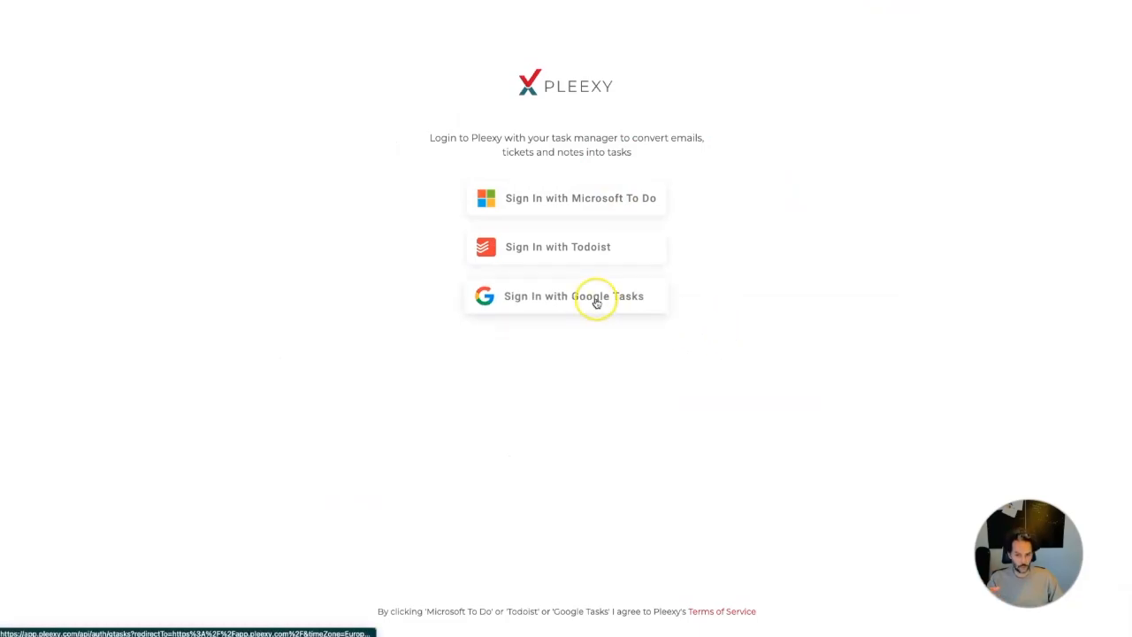
pyautogui.click(654, 302)
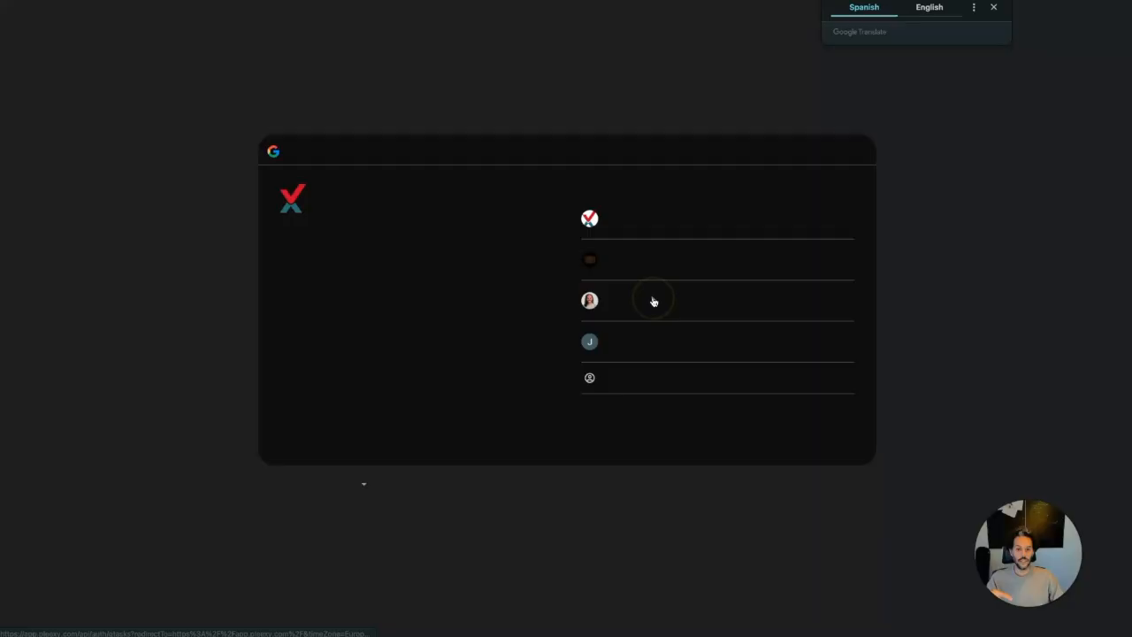
pyautogui.click(665, 229)
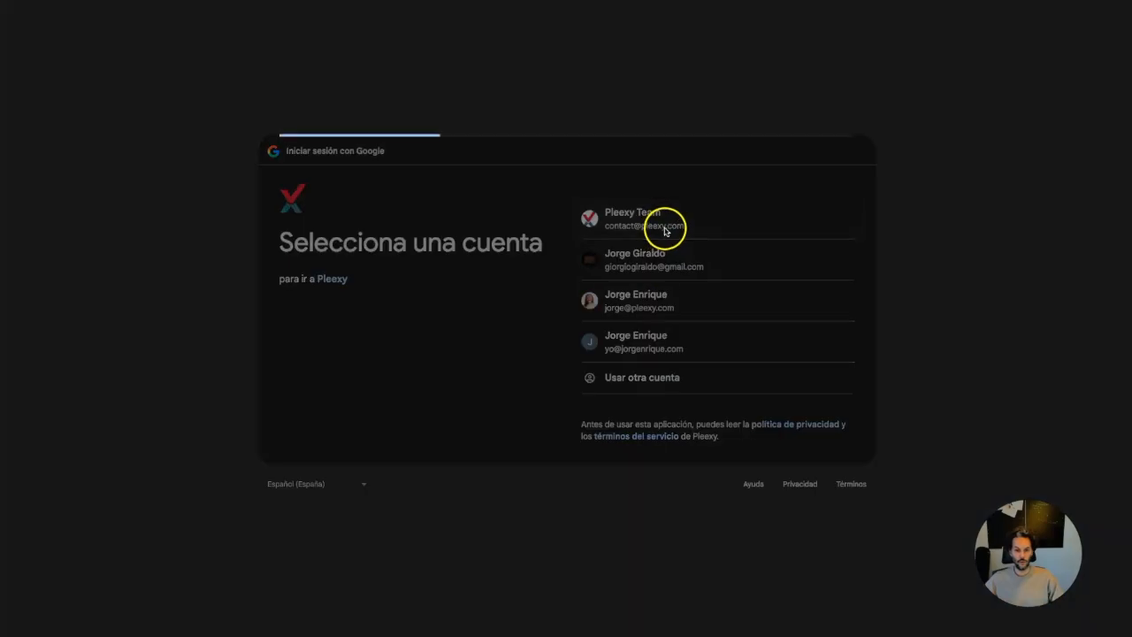
pyautogui.click(824, 379)
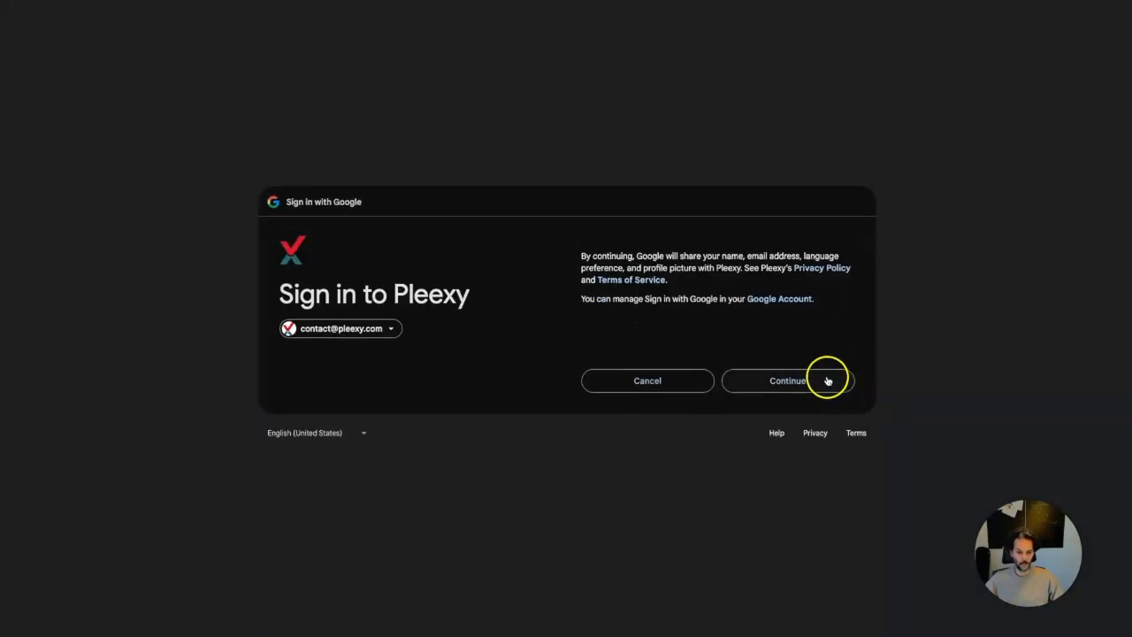
pyautogui.click(808, 417)
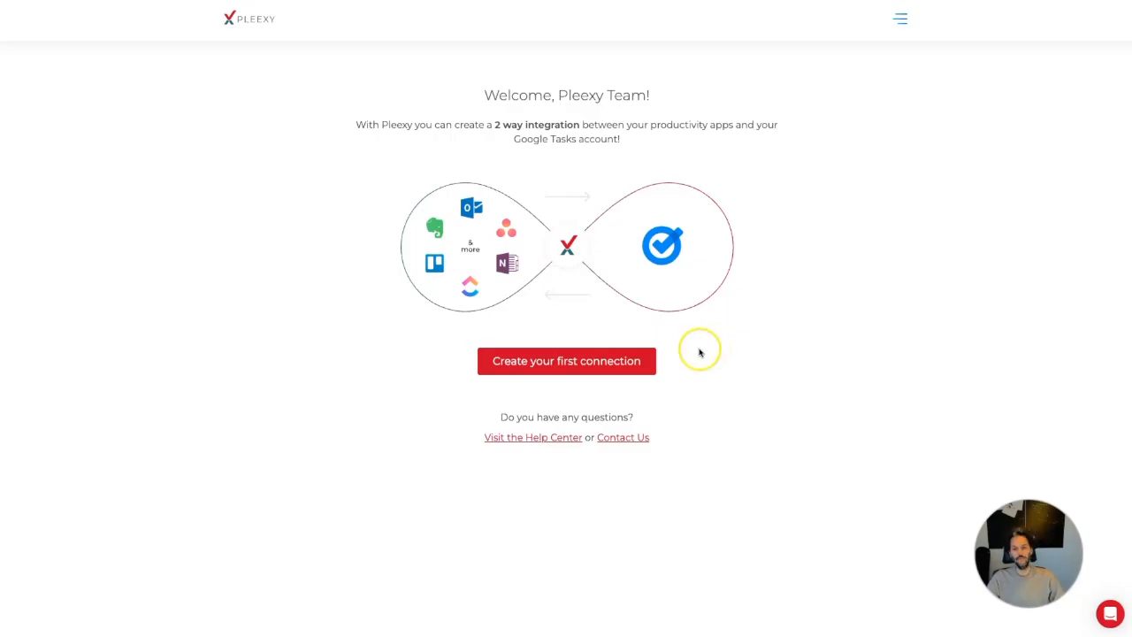
# Create a first connection with Notion as the app and accept the Notion notes
pyautogui.click(576, 362)
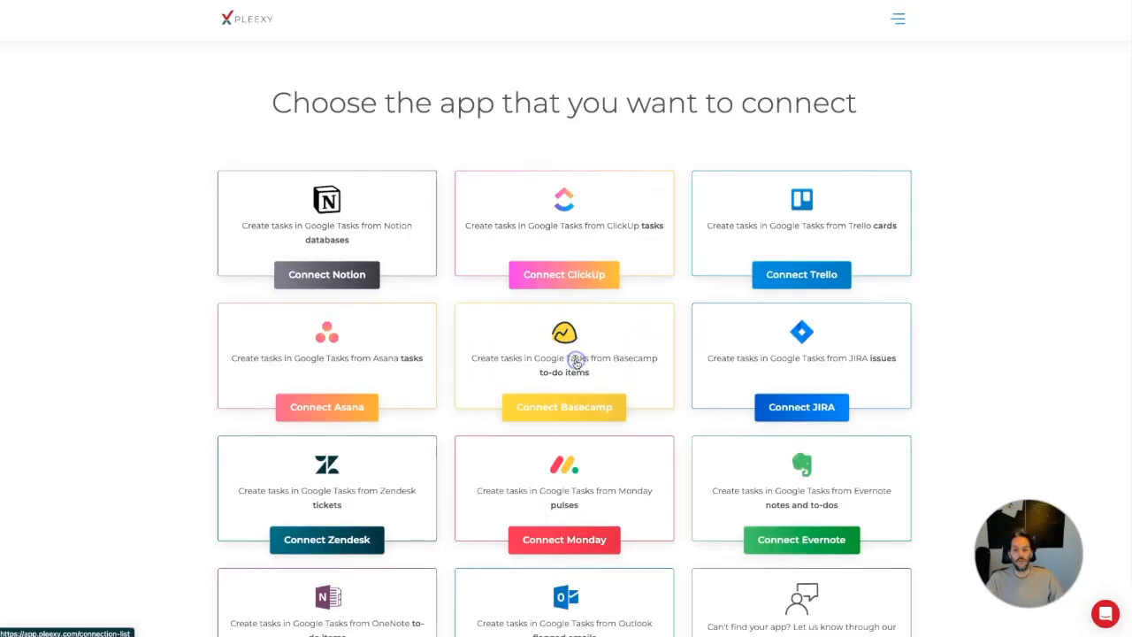
pyautogui.click(337, 275)
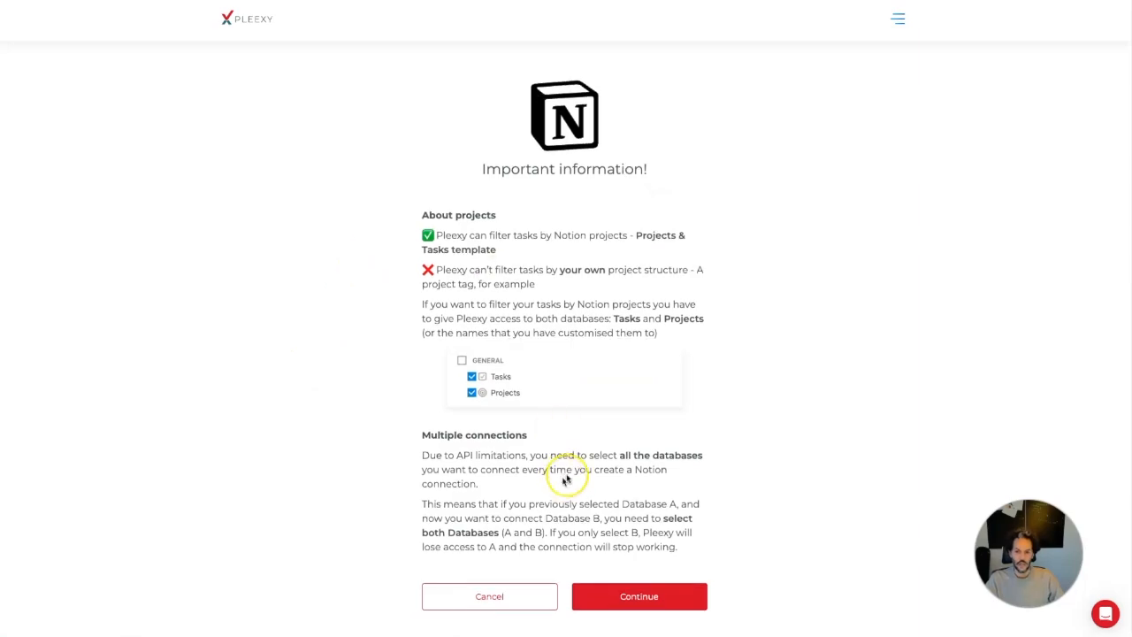
pyautogui.scroll(1, 584, 480)
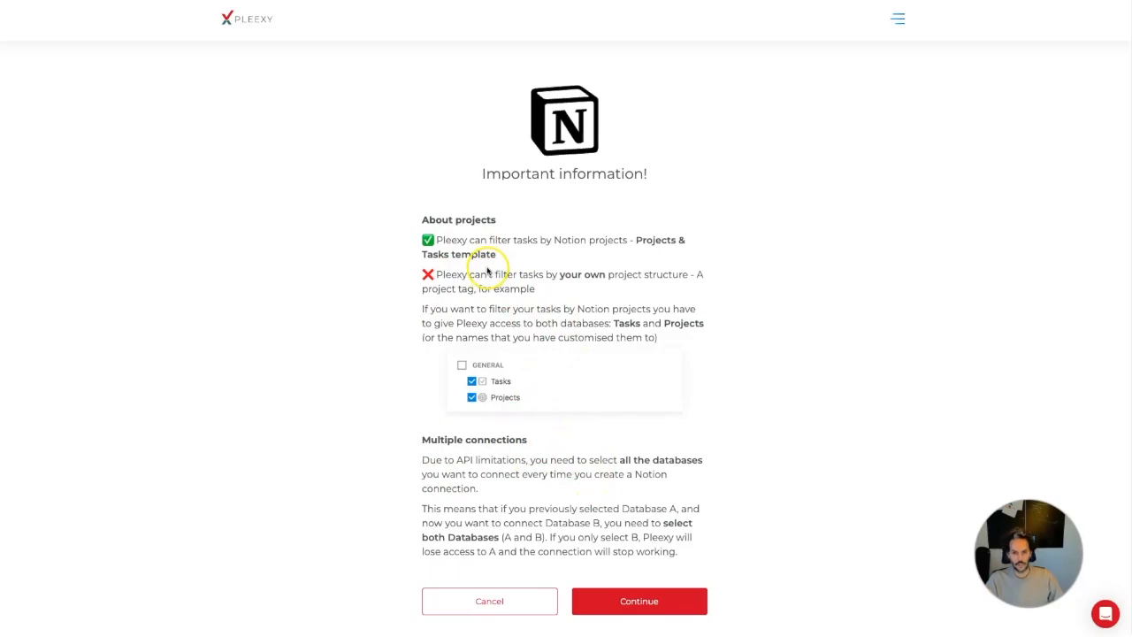
pyautogui.click(646, 608)
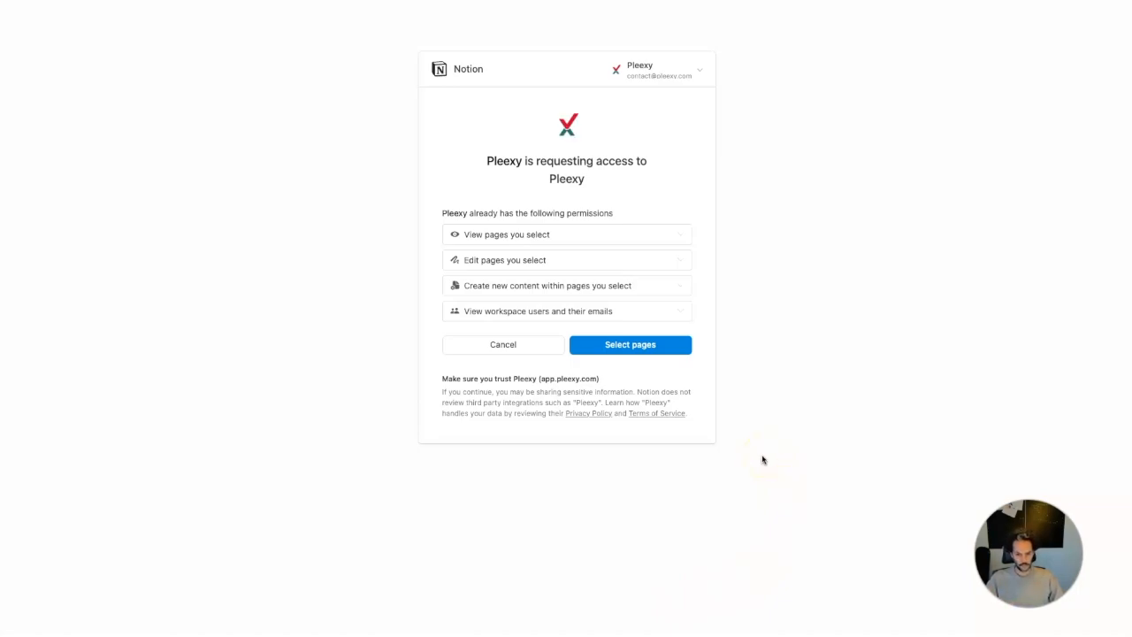
# Share the Google tasks connection page with Pleexy and allow access
pyautogui.click(647, 344)
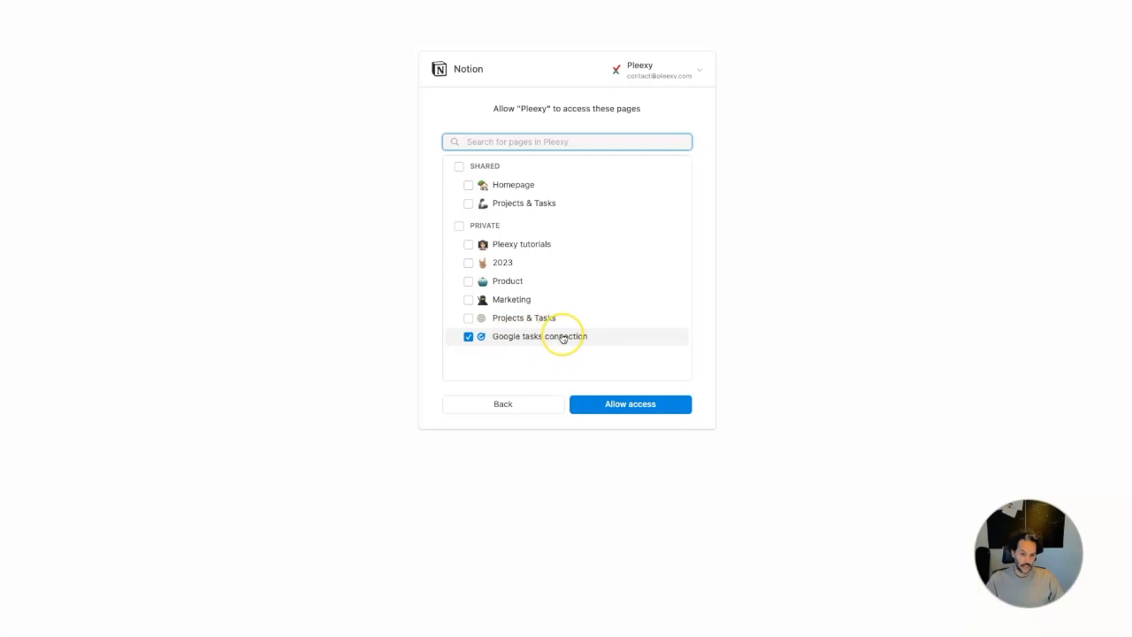
pyautogui.click(644, 404)
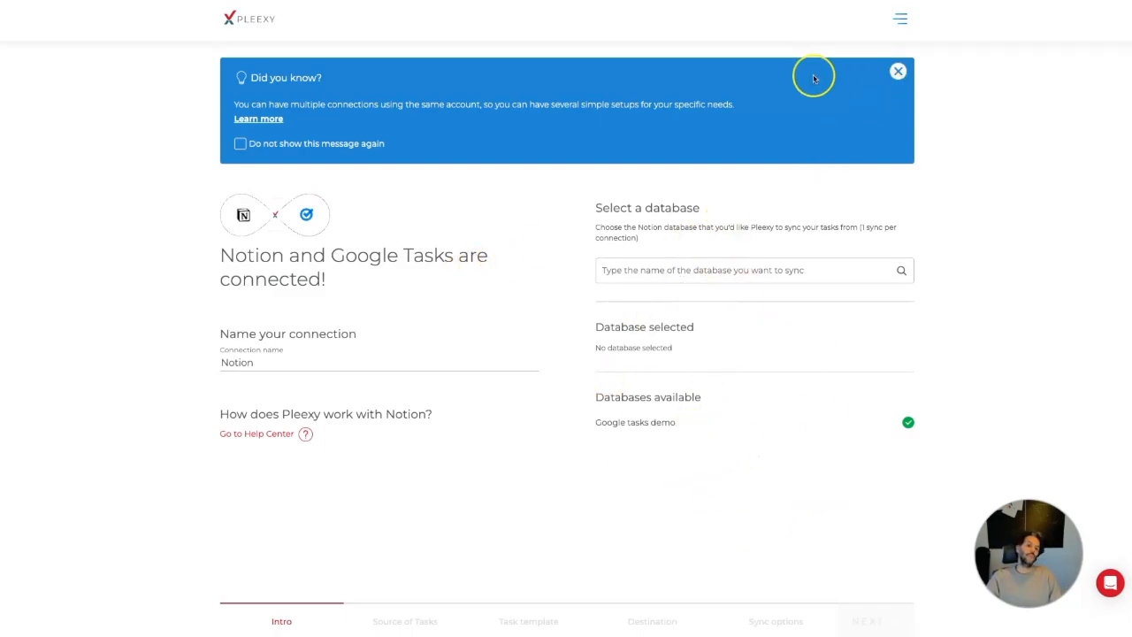
# Choose the Google tasks demo database, name the connection 'Notion demo', and continue
pyautogui.click(663, 426)
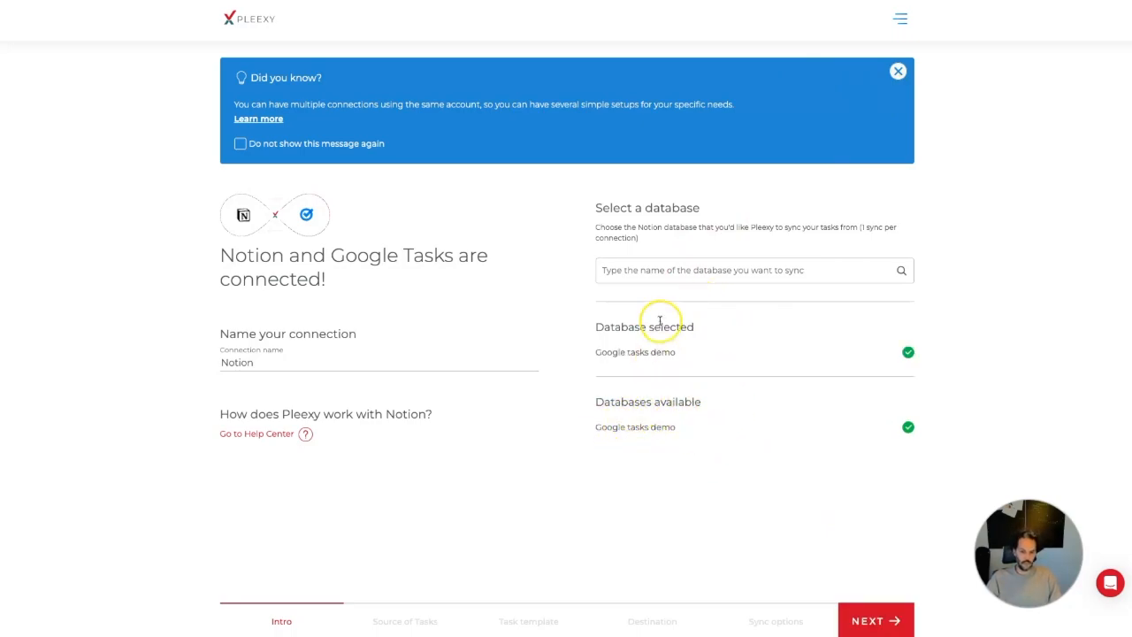
pyautogui.click(449, 362)
pyautogui.write('Notion de')
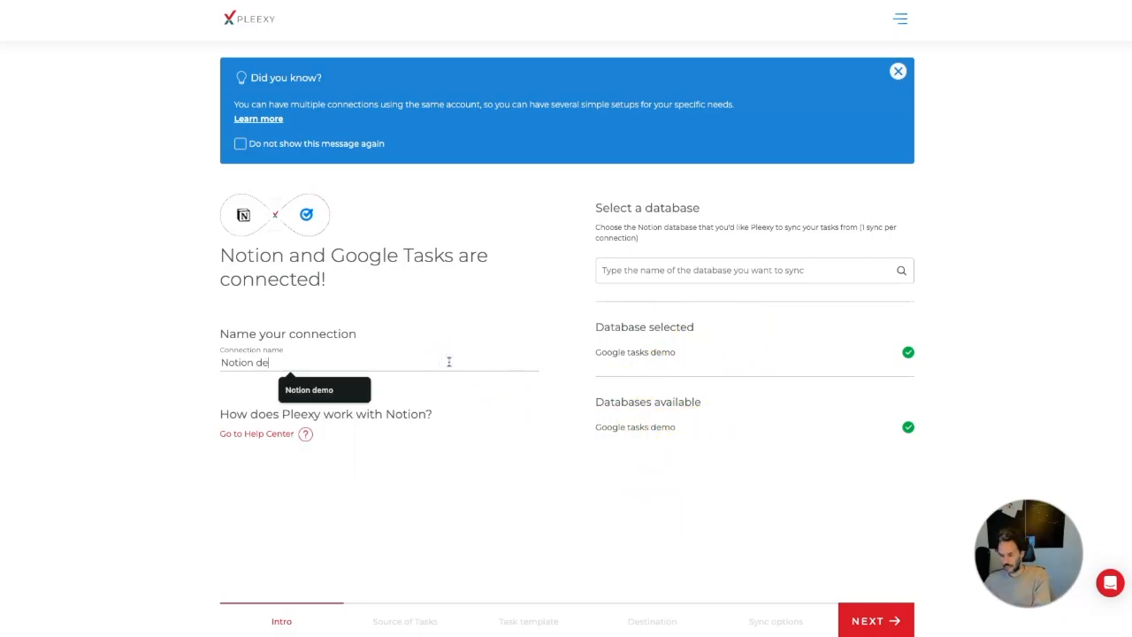
pyautogui.write('mo')
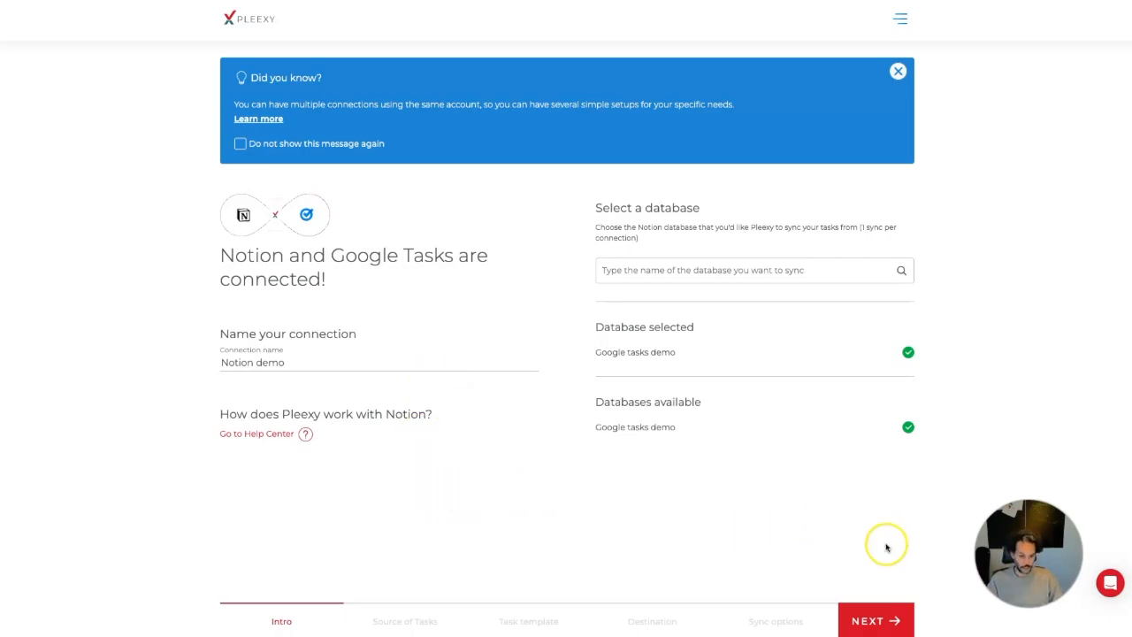
pyautogui.click(884, 613)
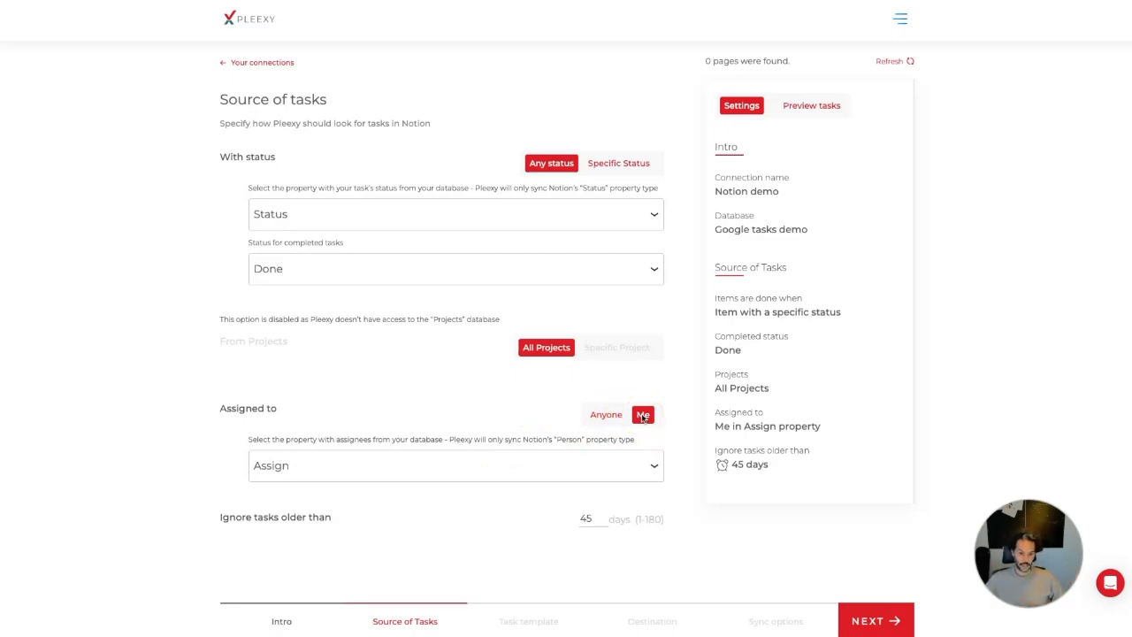
# Set the Assigned to filter to Anyone instead of Me
pyautogui.click(610, 415)
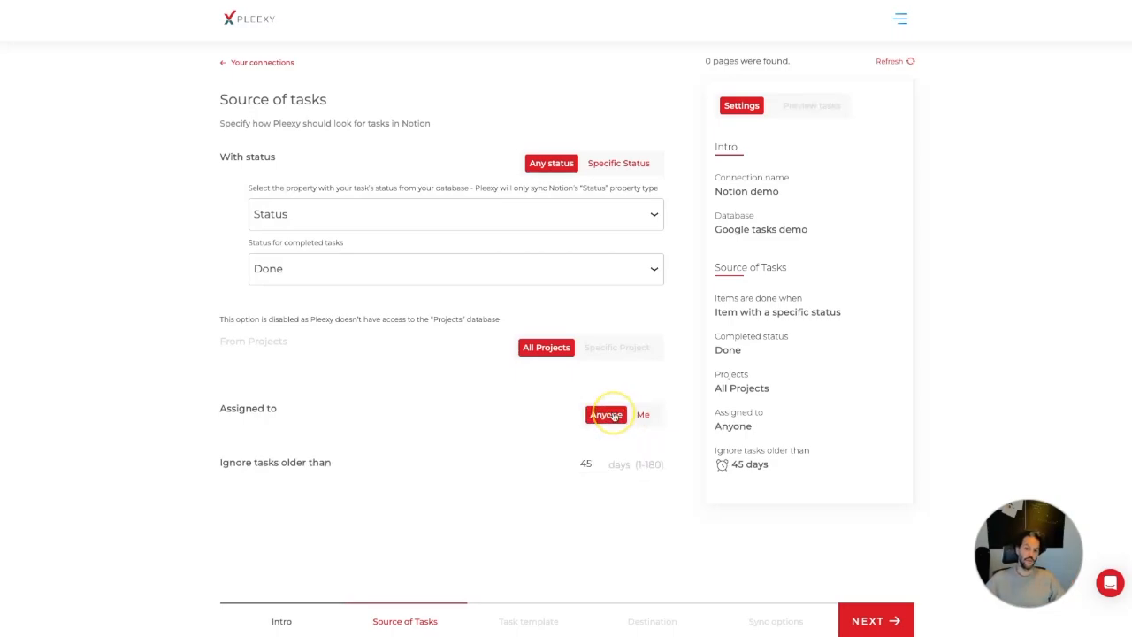
pyautogui.click(646, 417)
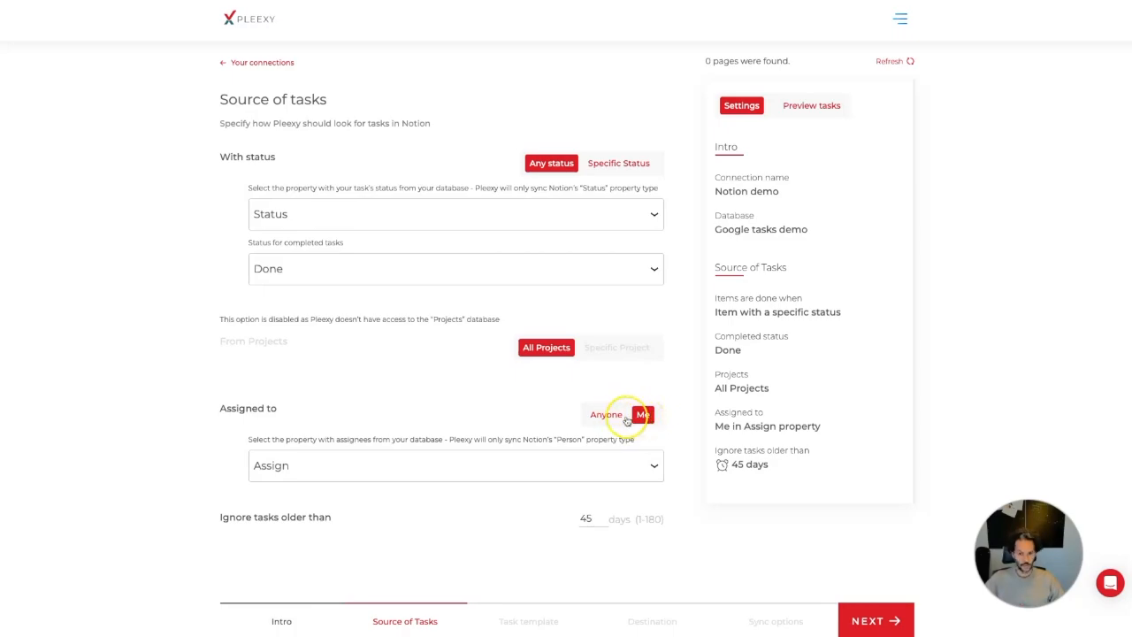
pyautogui.click(612, 415)
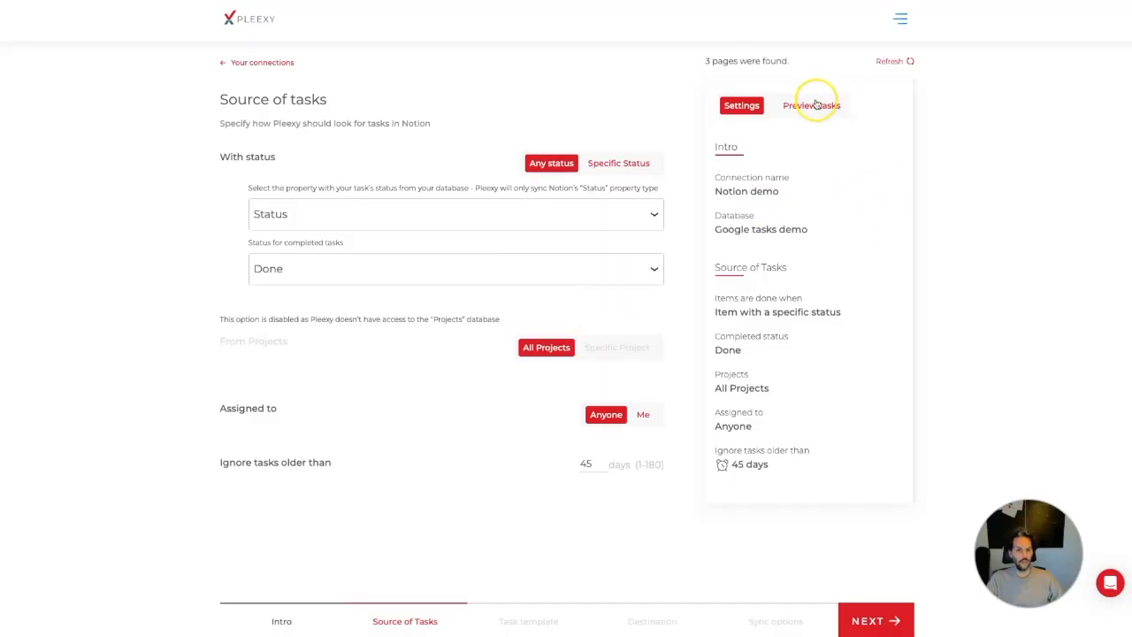
# Preview the three Notion tasks to sync, then continue to the Tasks Template step
pyautogui.click(814, 104)
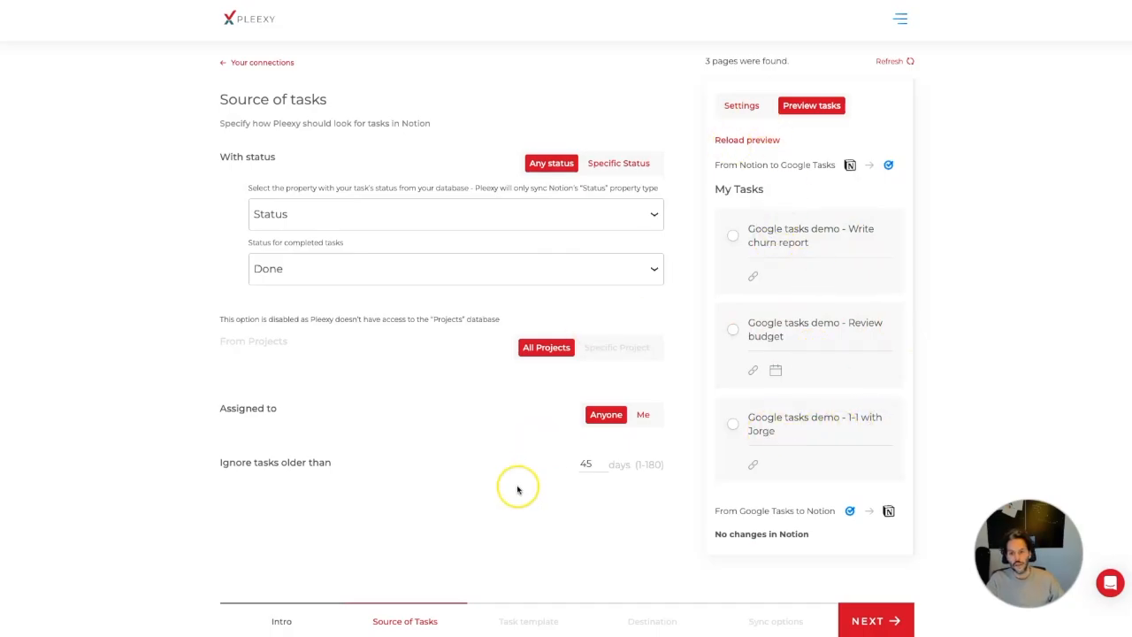
pyautogui.click(754, 108)
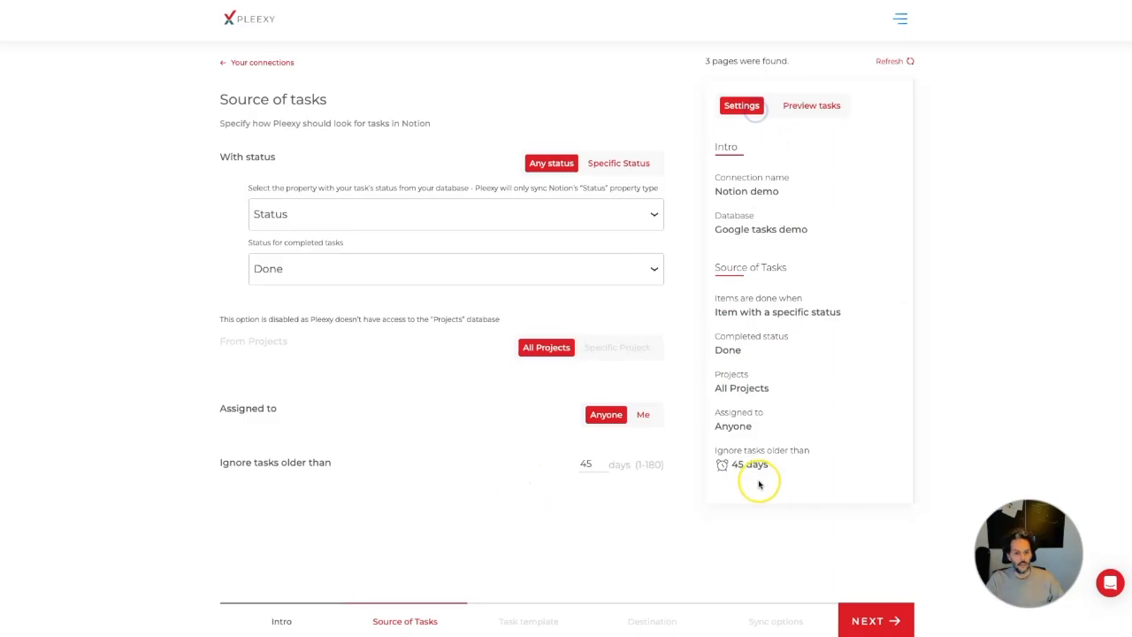
pyautogui.click(874, 622)
pyautogui.scroll(-1, 561, 380)
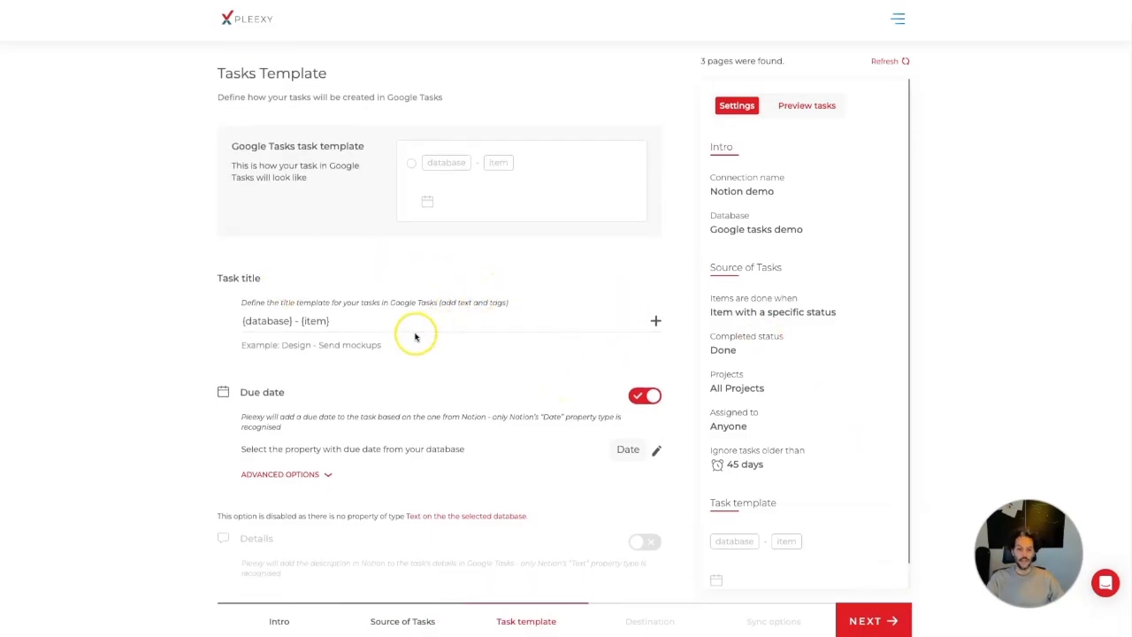
# Replace the {database} tag so the task title template reads 'Notion 🤟 - {item}'
pyautogui.click(295, 321)
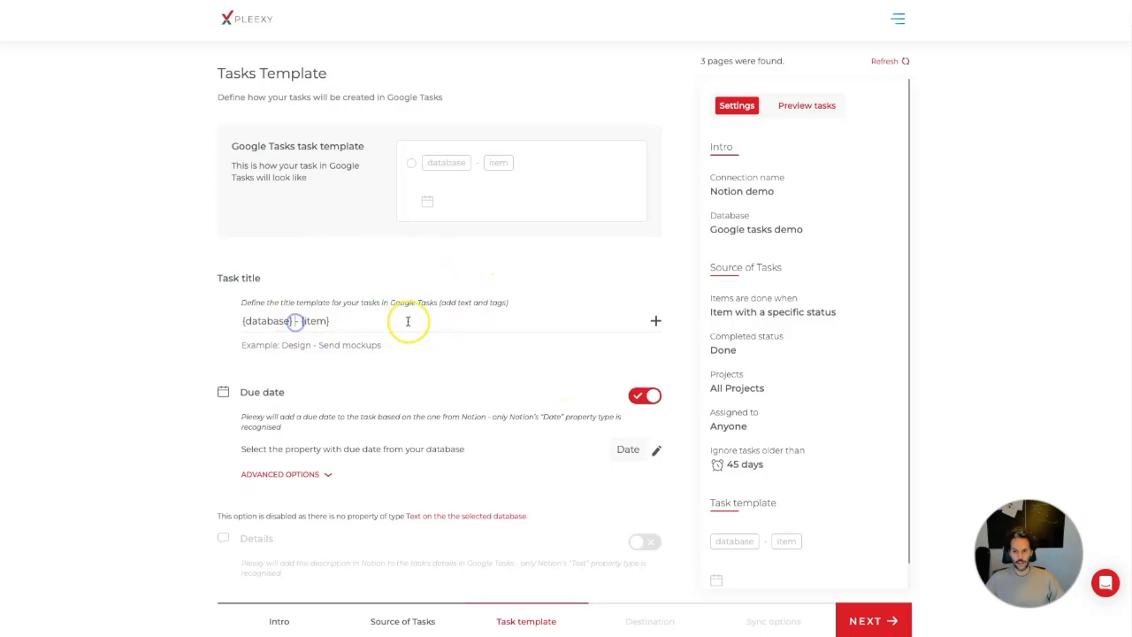
pyautogui.hotkey('shift', 'Home')
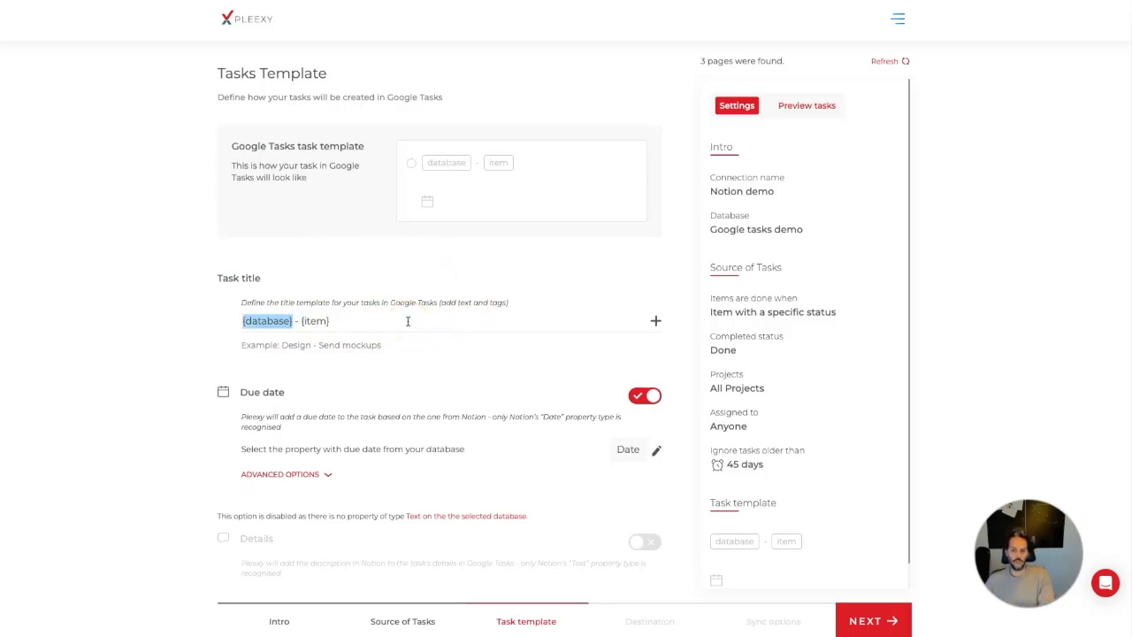
pyautogui.write('on')
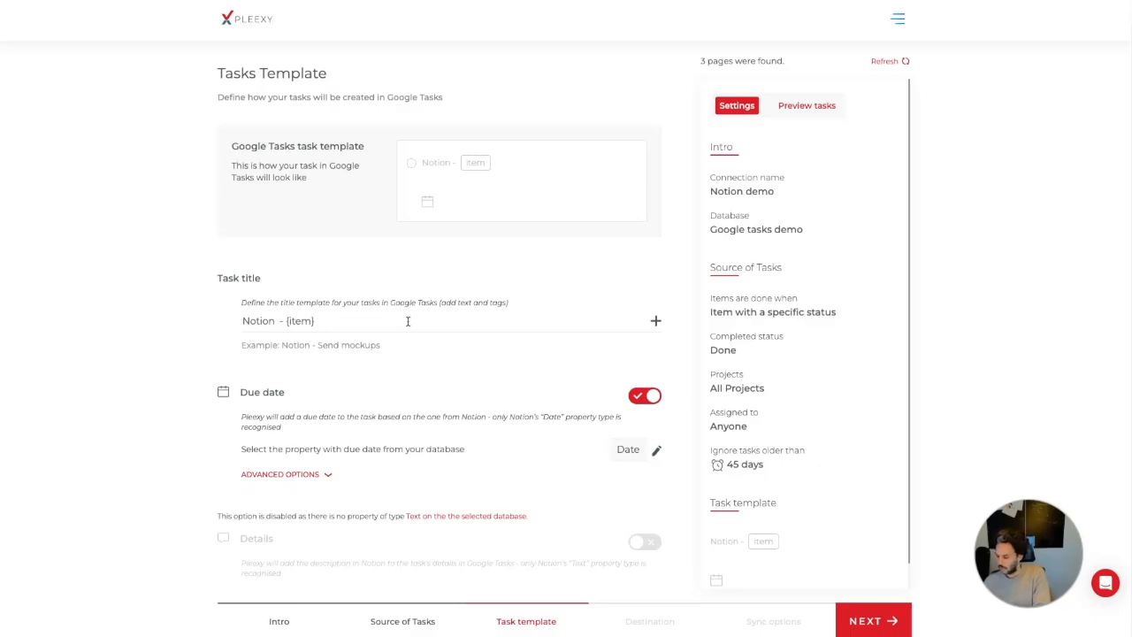
pyautogui.press('ctrl+super+space')
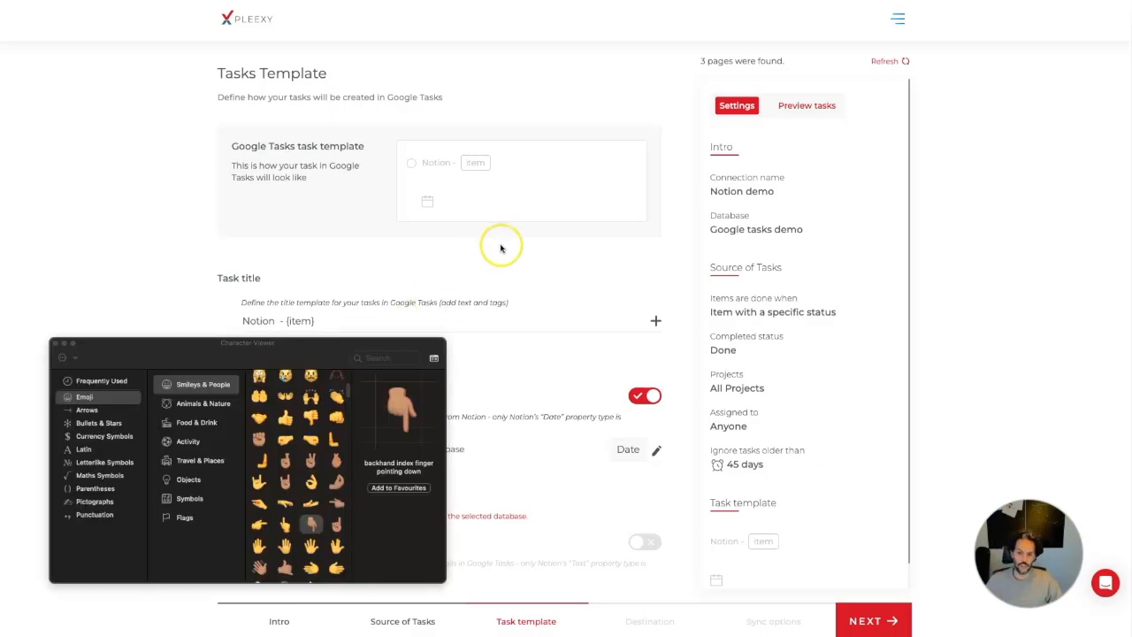
pyautogui.click(257, 482)
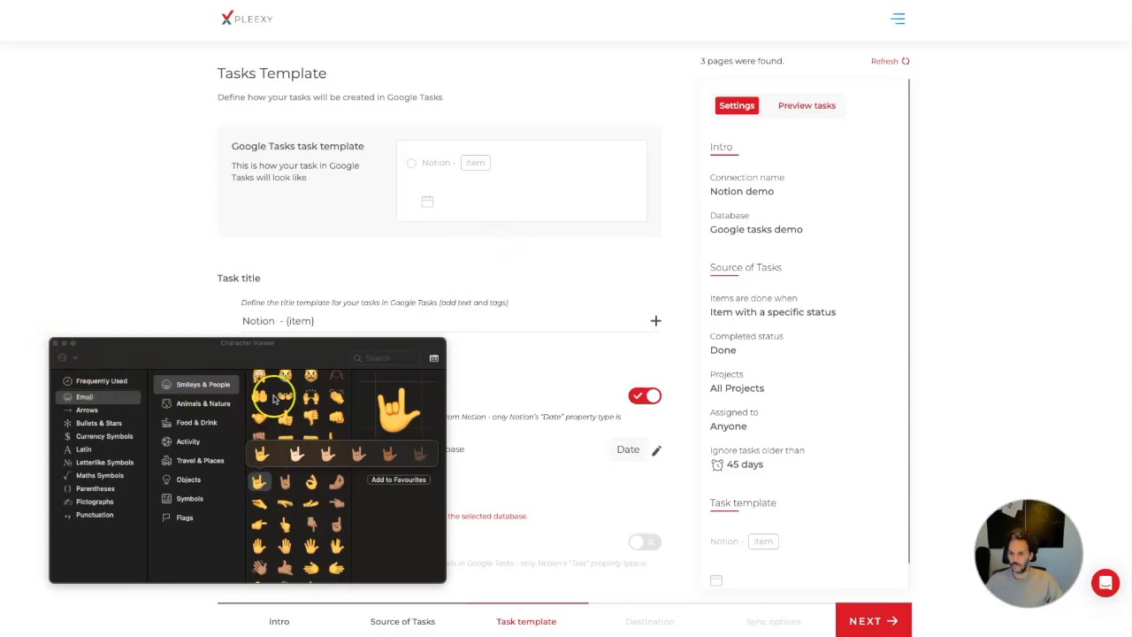
pyautogui.click(261, 455)
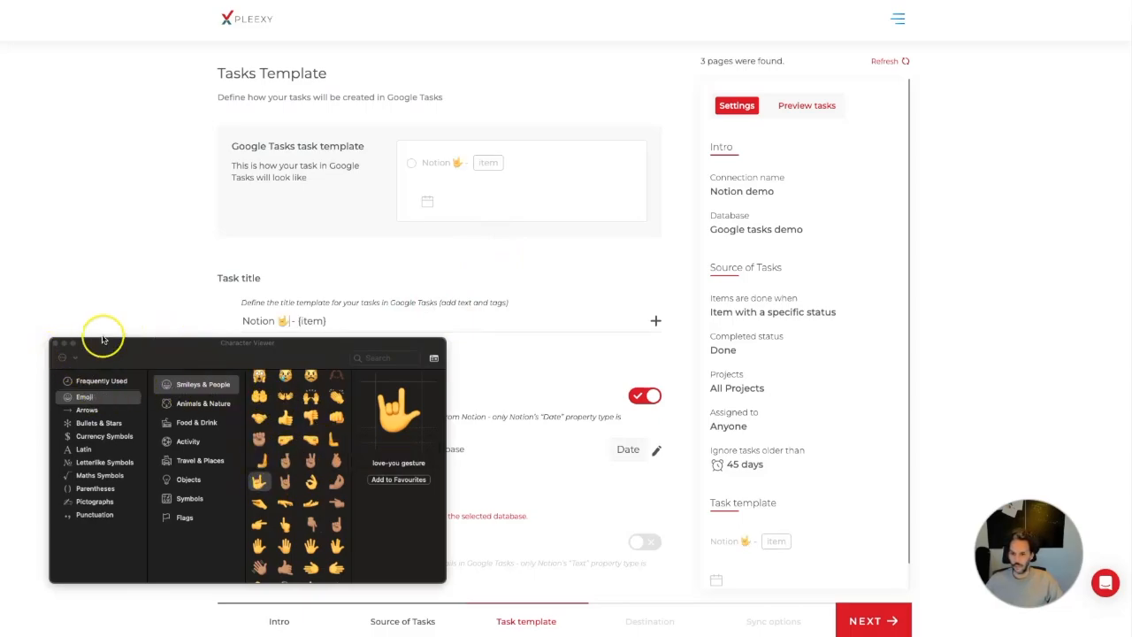
pyautogui.click(56, 343)
pyautogui.click(55, 343)
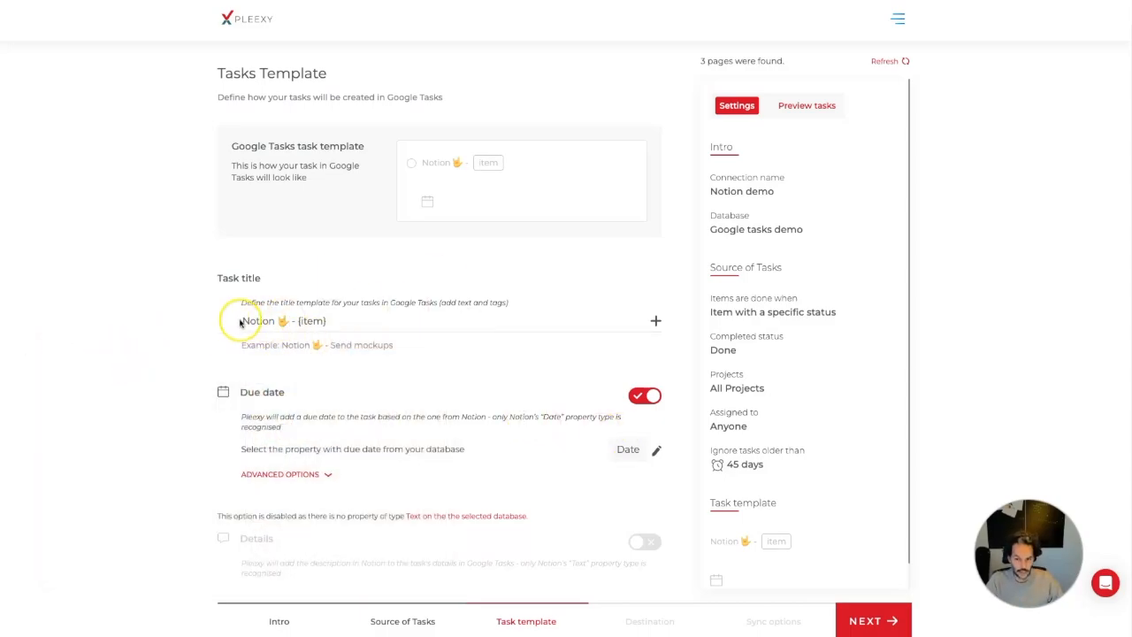
pyautogui.click(297, 324)
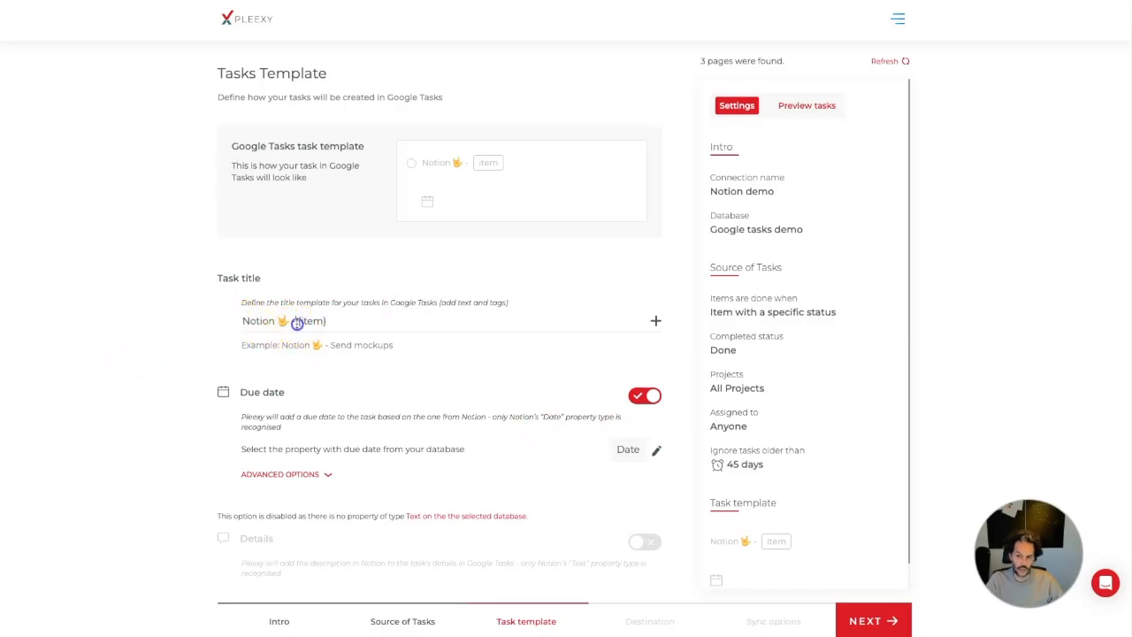
pyautogui.moveTo(224, 322); pyautogui.dragTo(221, 323)
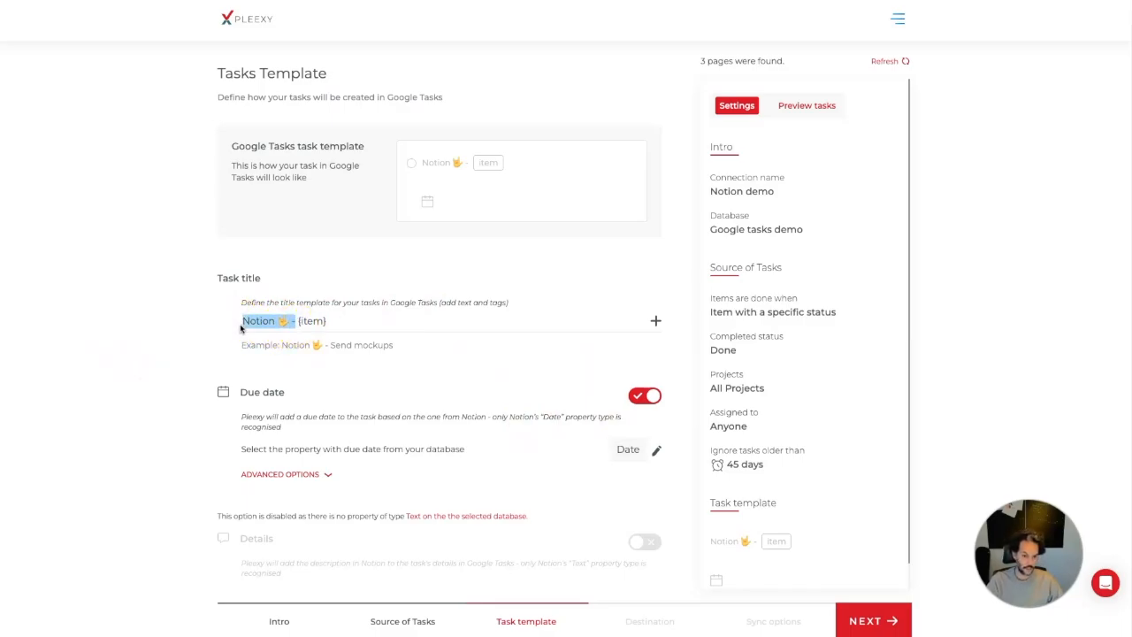
pyautogui.click(274, 324)
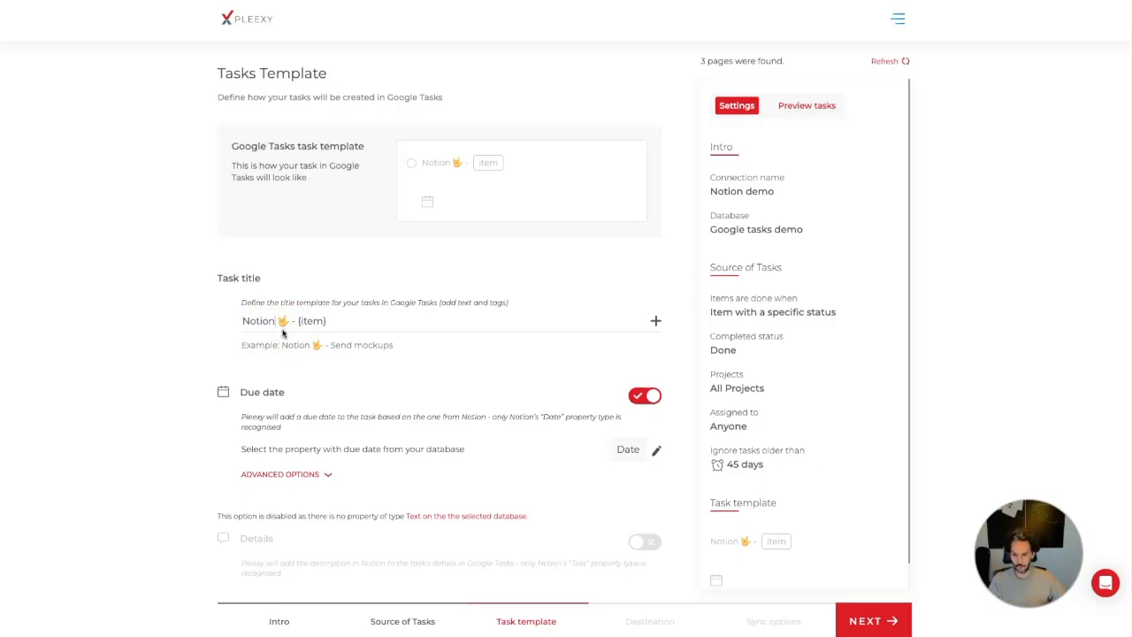
pyautogui.click(311, 322)
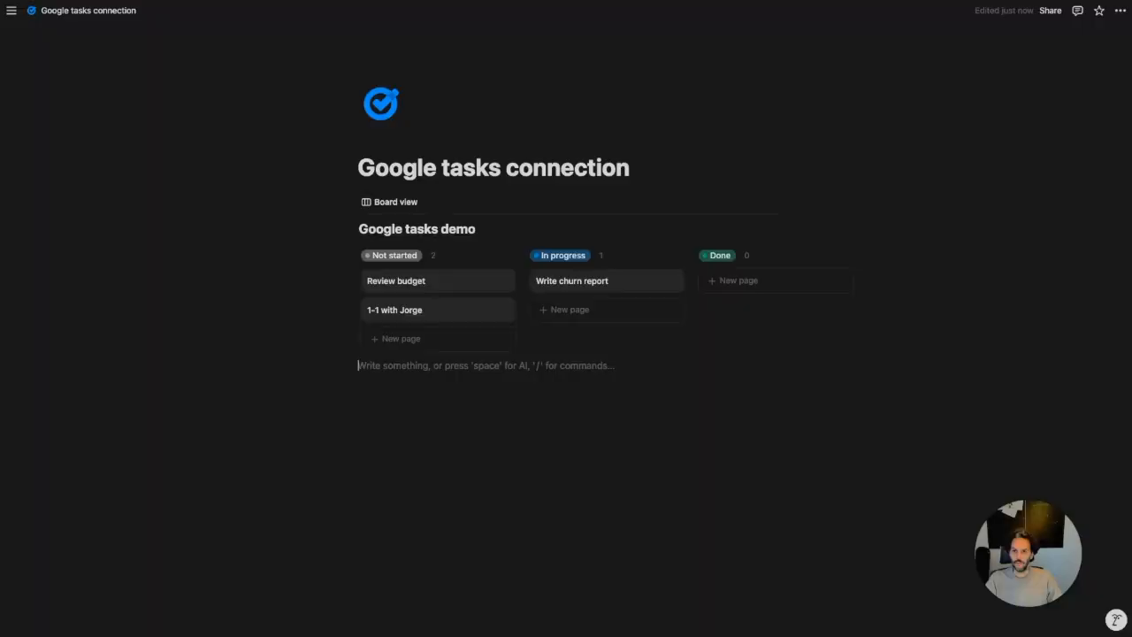
# Open the Review budget task's details in Notion
pyautogui.click(445, 284)
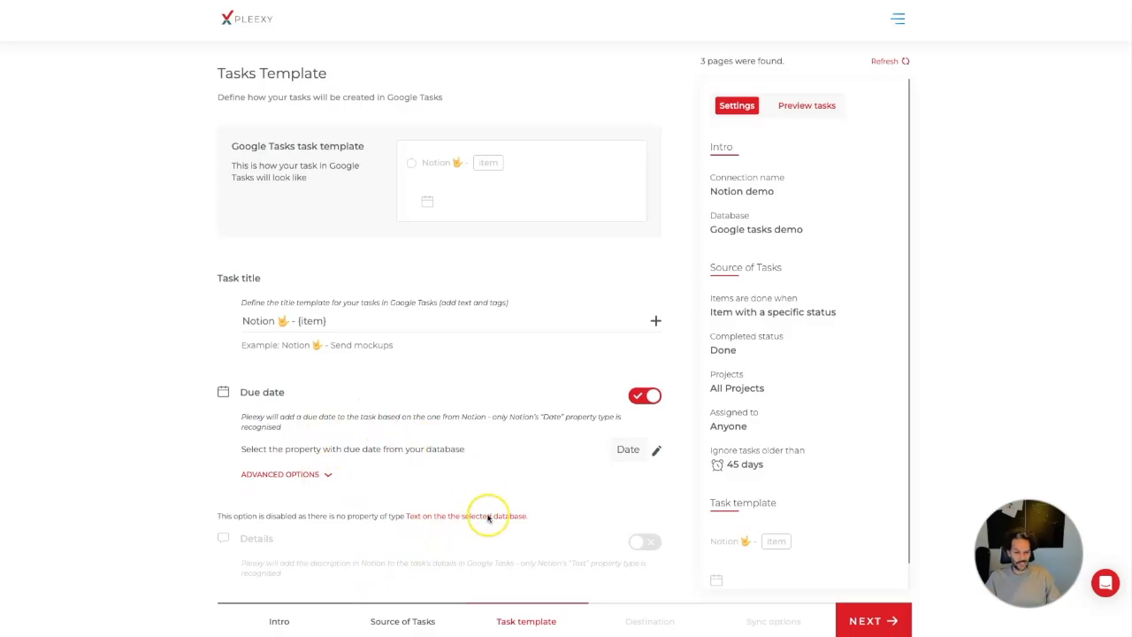
# Keep My Tasks as destination with all three sync options on, then save and activate
pyautogui.click(866, 621)
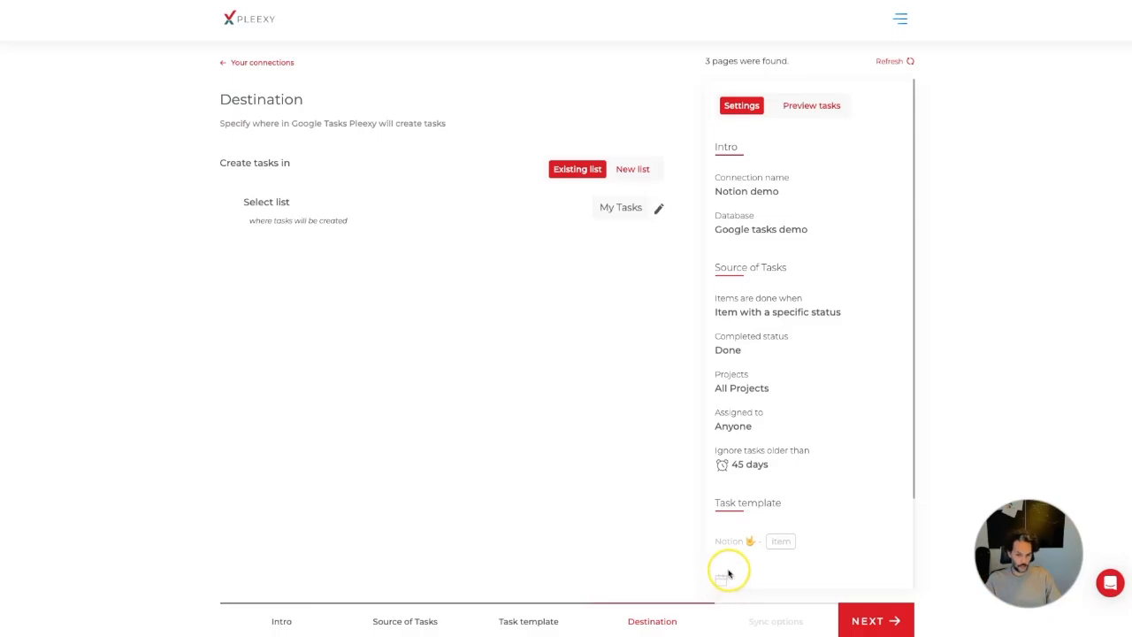
pyautogui.click(876, 612)
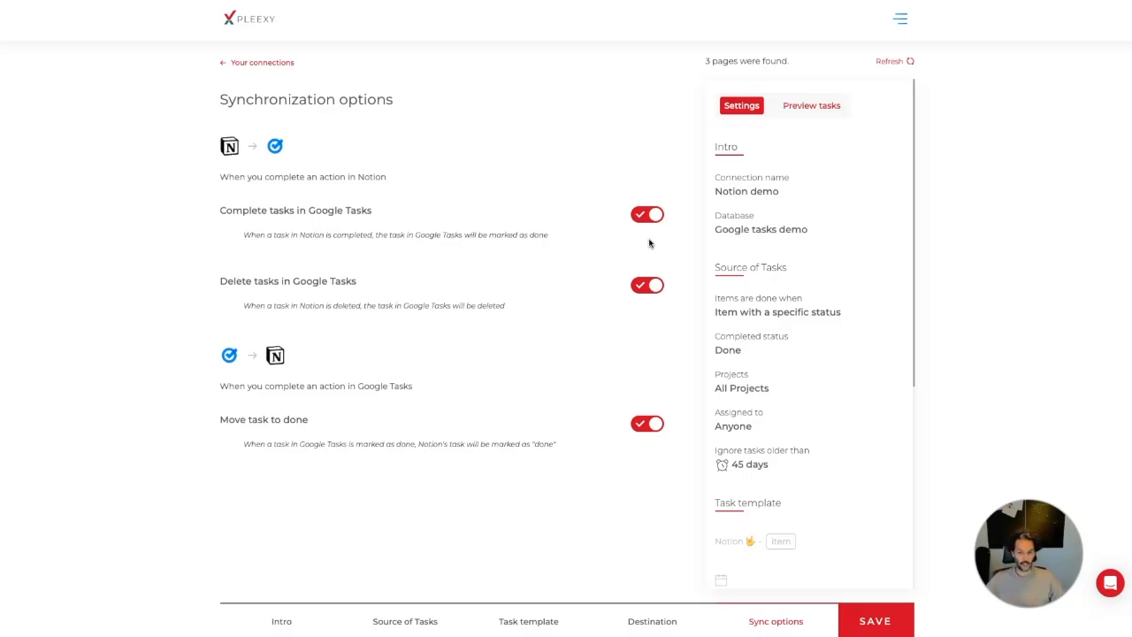
pyautogui.click(875, 623)
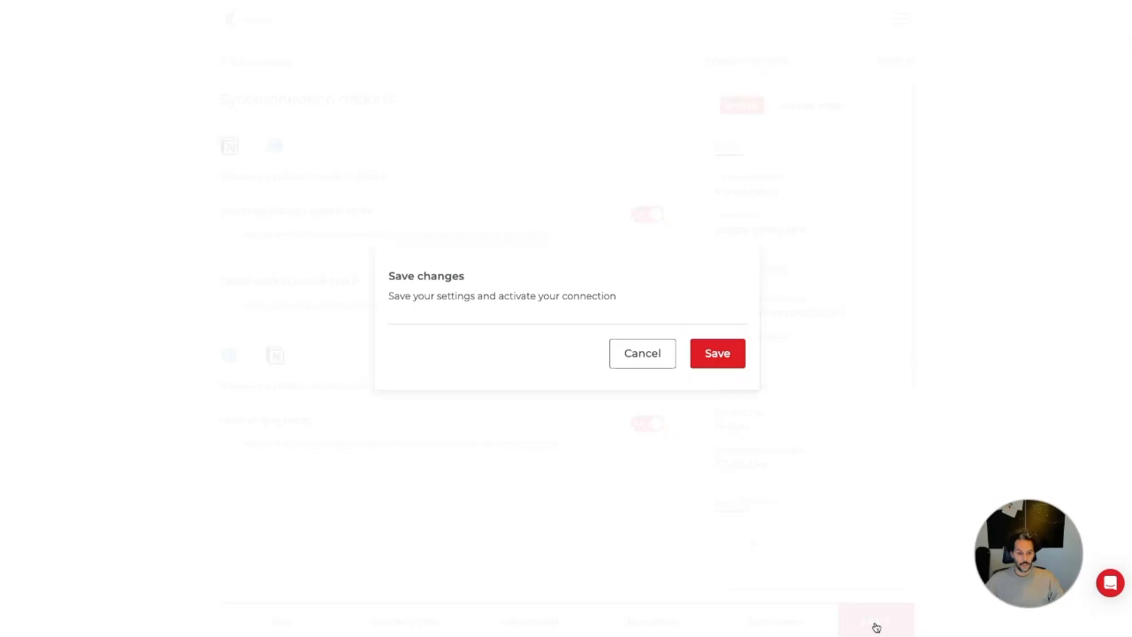
pyautogui.click(723, 353)
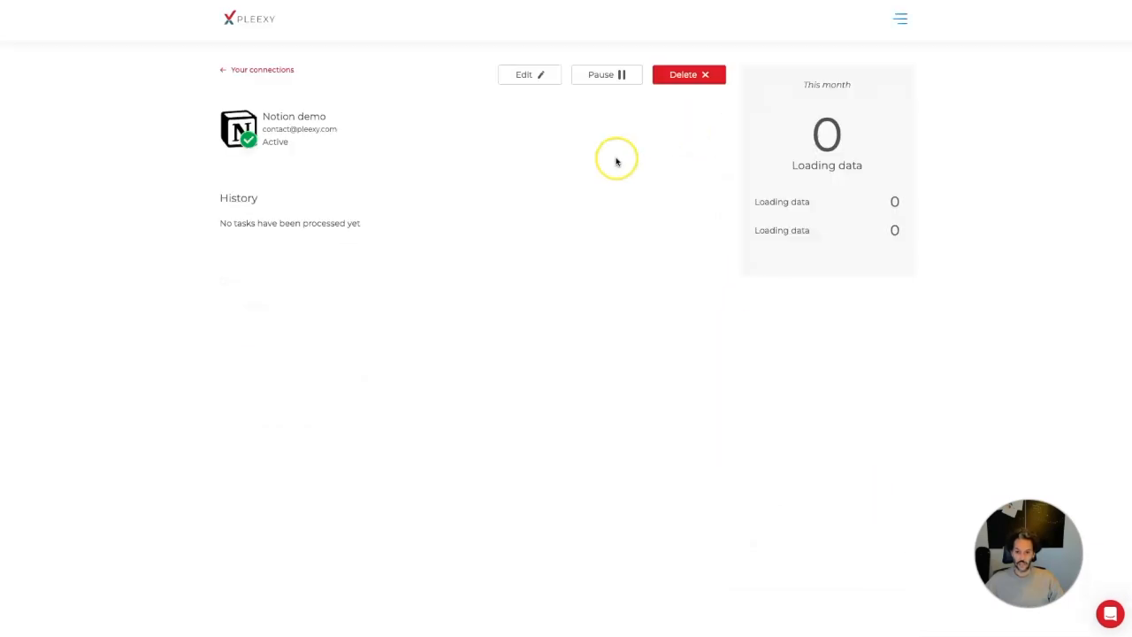
# Check the Notion demo history lists three created Notion tasks, then switch to Google Tasks
pyautogui.click(281, 69)
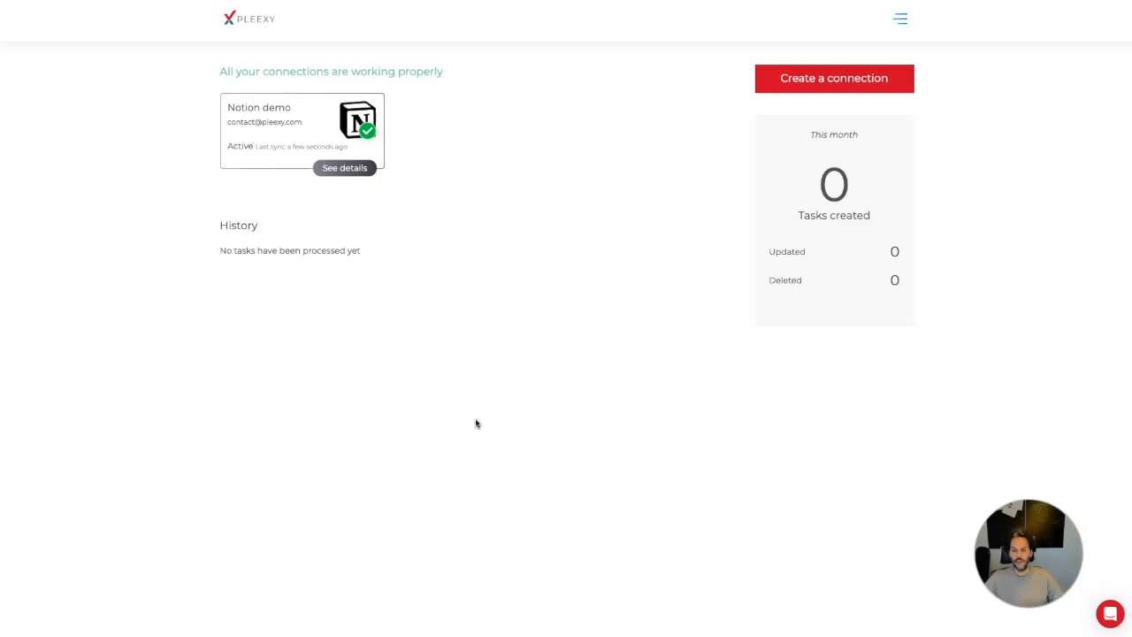
pyautogui.click(425, 346)
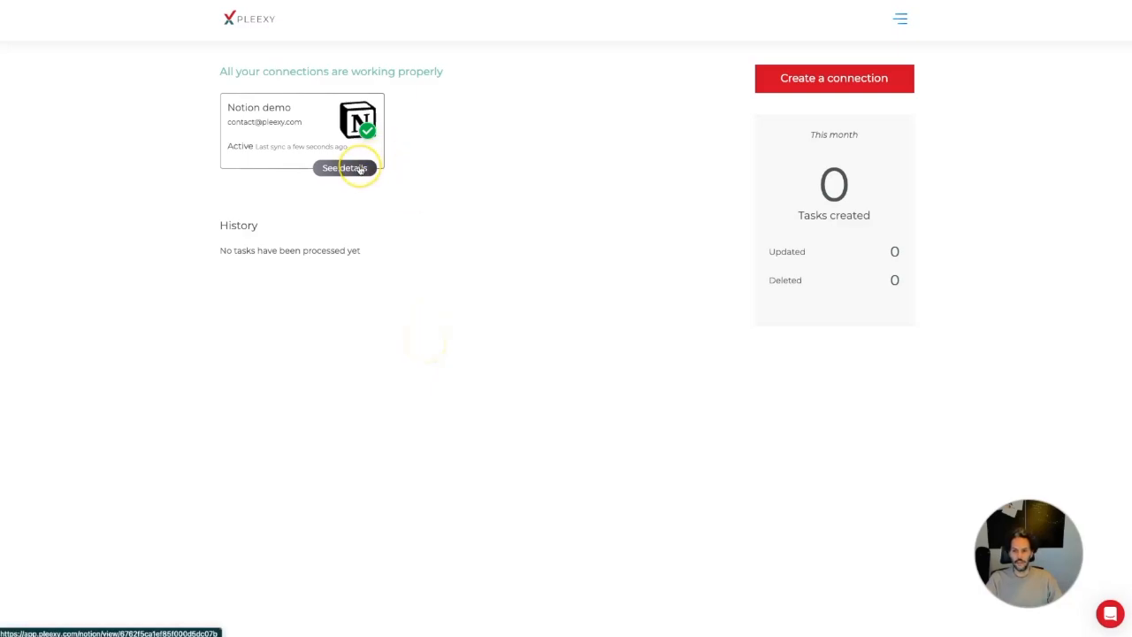
pyautogui.click(491, 310)
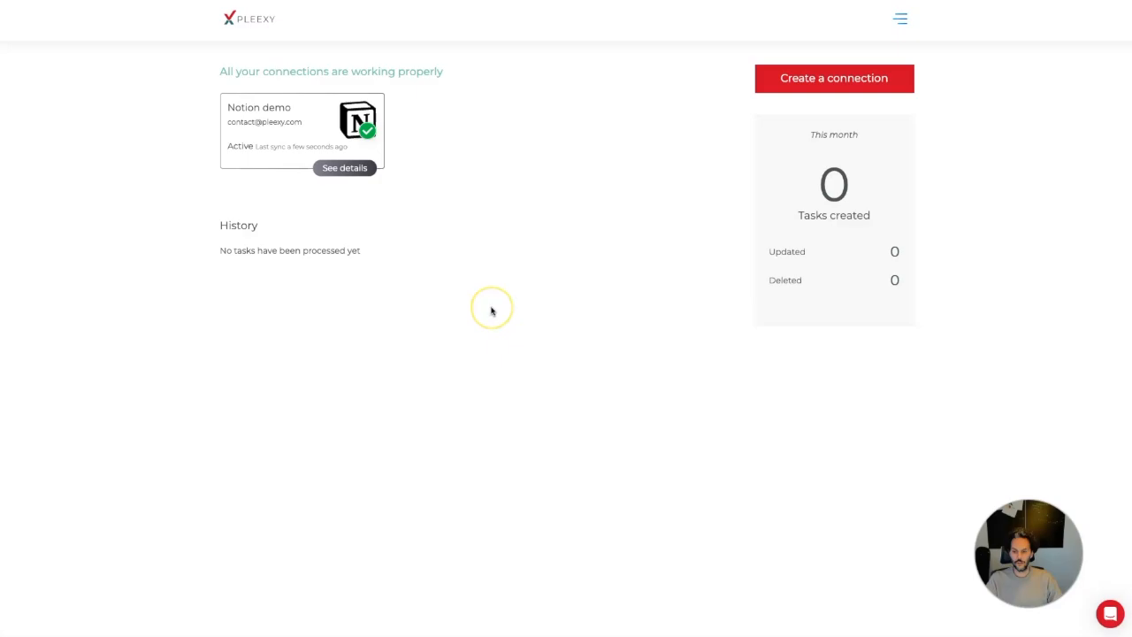
pyautogui.click(549, 372)
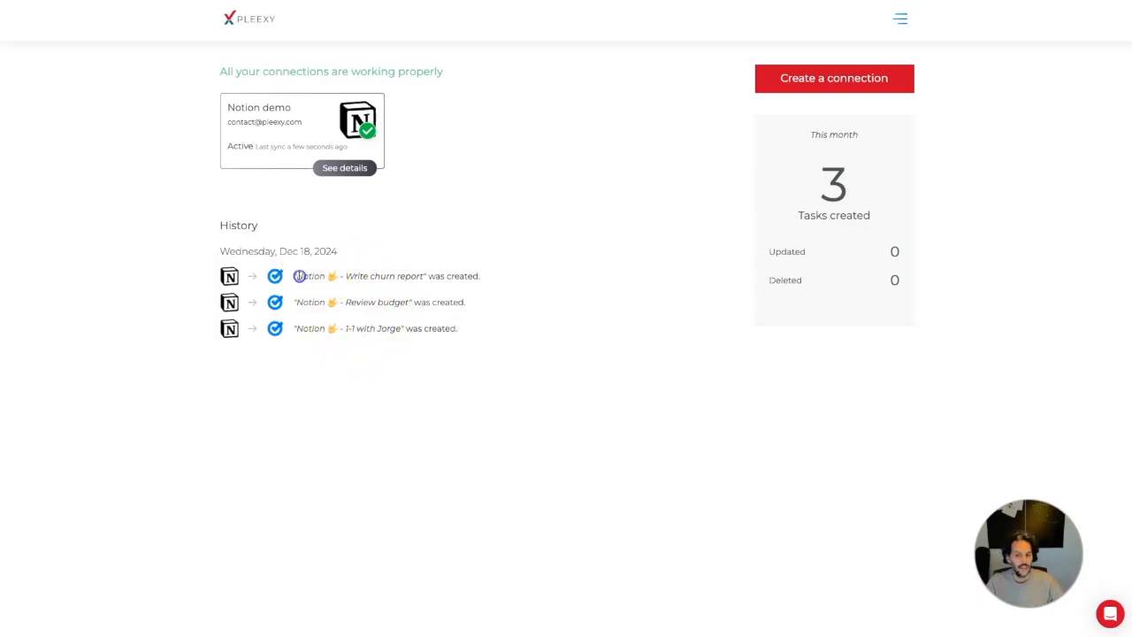
pyautogui.moveTo(297, 276); pyautogui.dragTo(332, 275)
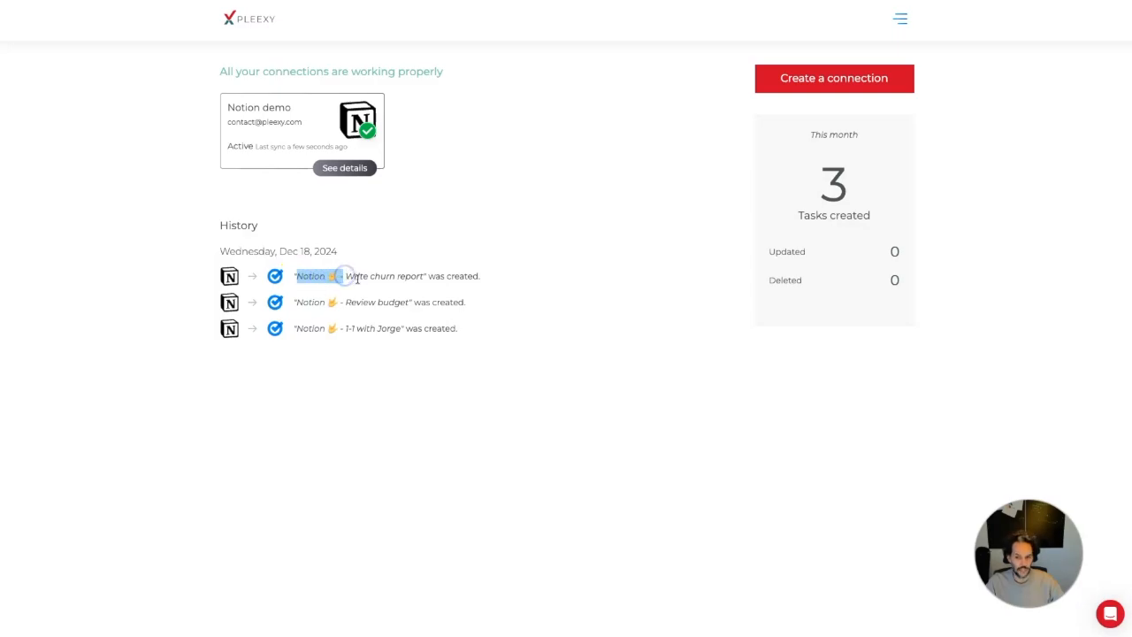
pyautogui.click(348, 277)
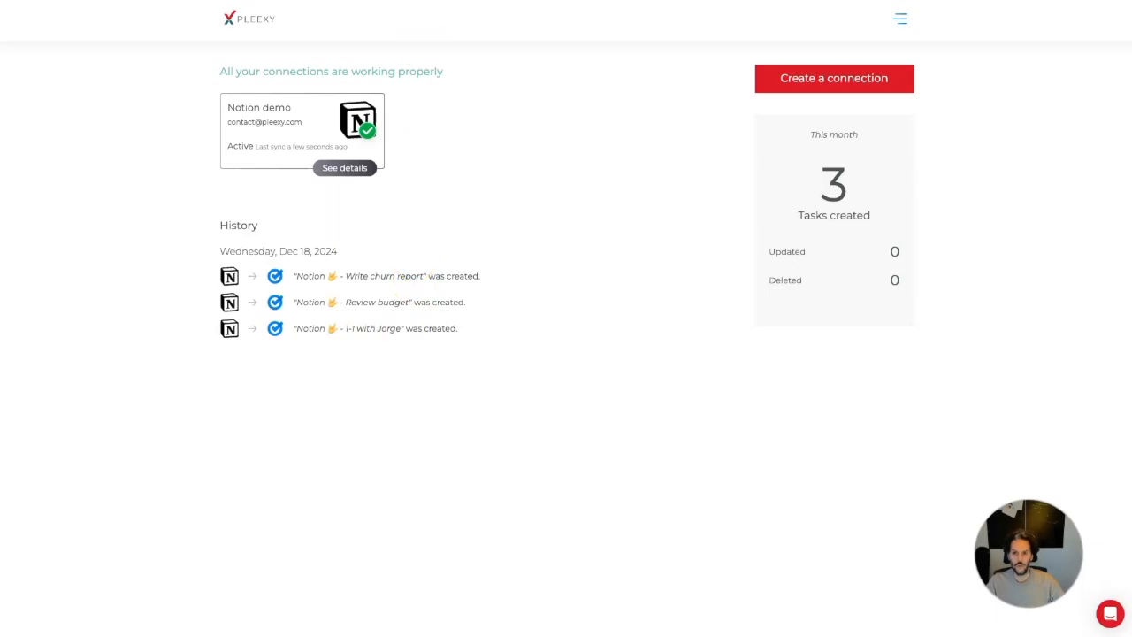
pyautogui.click(663, 1)
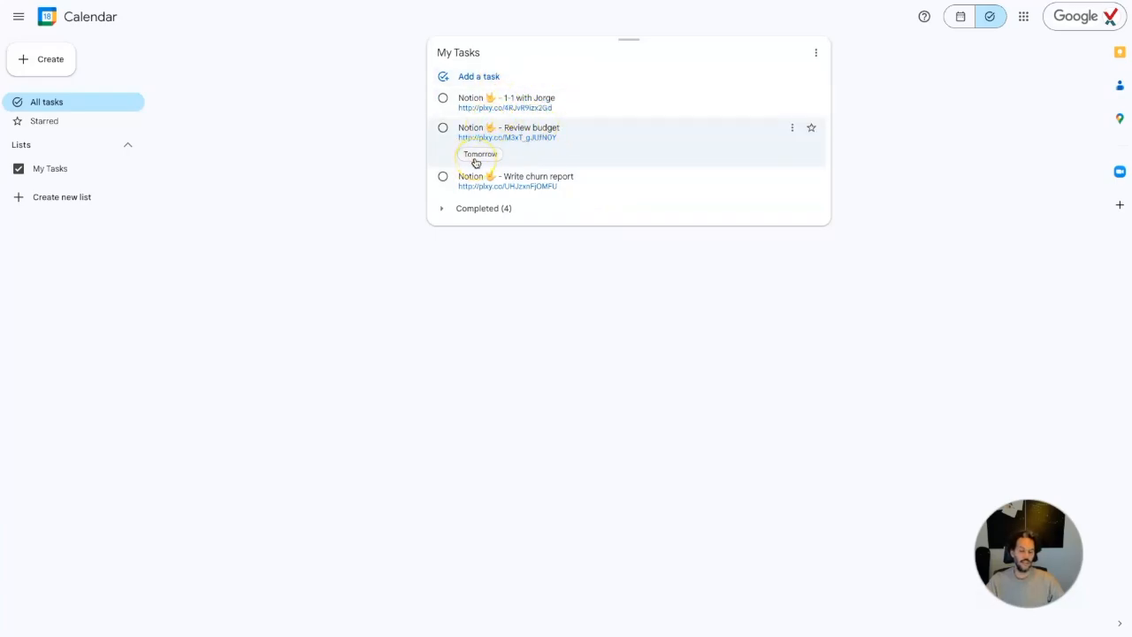
# Give Write churn report a Dec 31 due date and mark the one-on-one meeting task complete
pyautogui.click(592, 176)
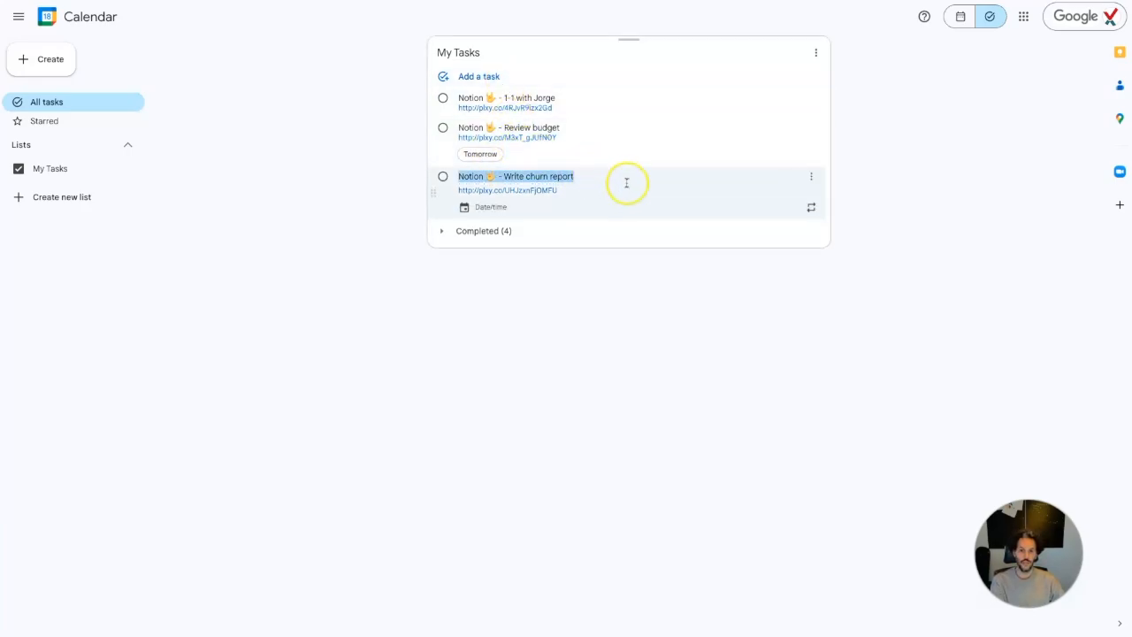
pyautogui.click(478, 207)
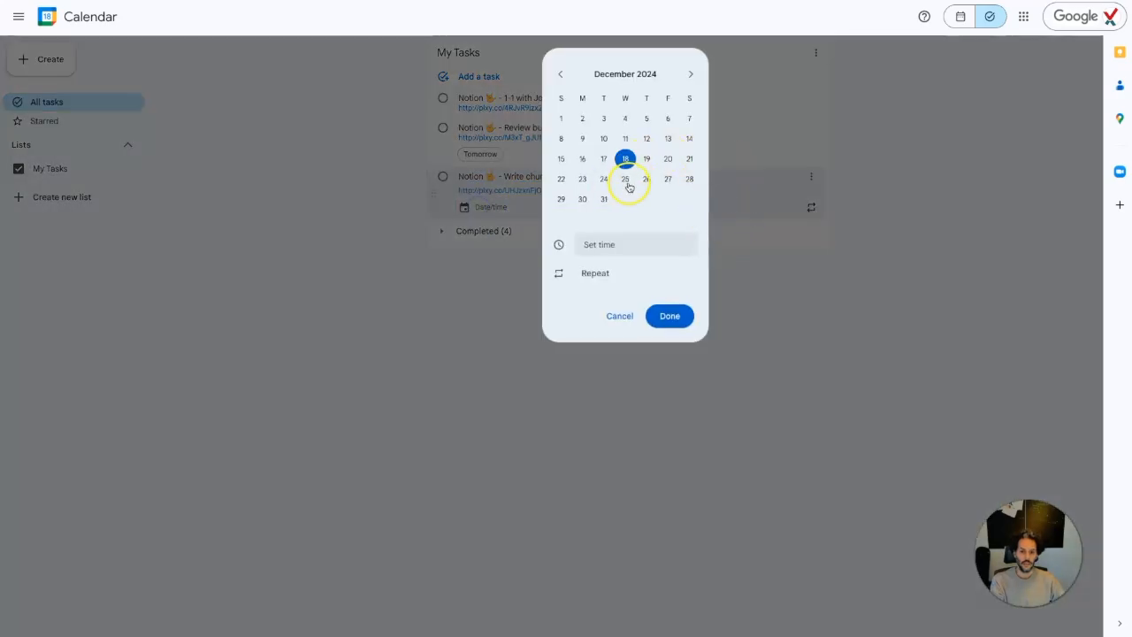
pyautogui.click(604, 200)
pyautogui.click(668, 315)
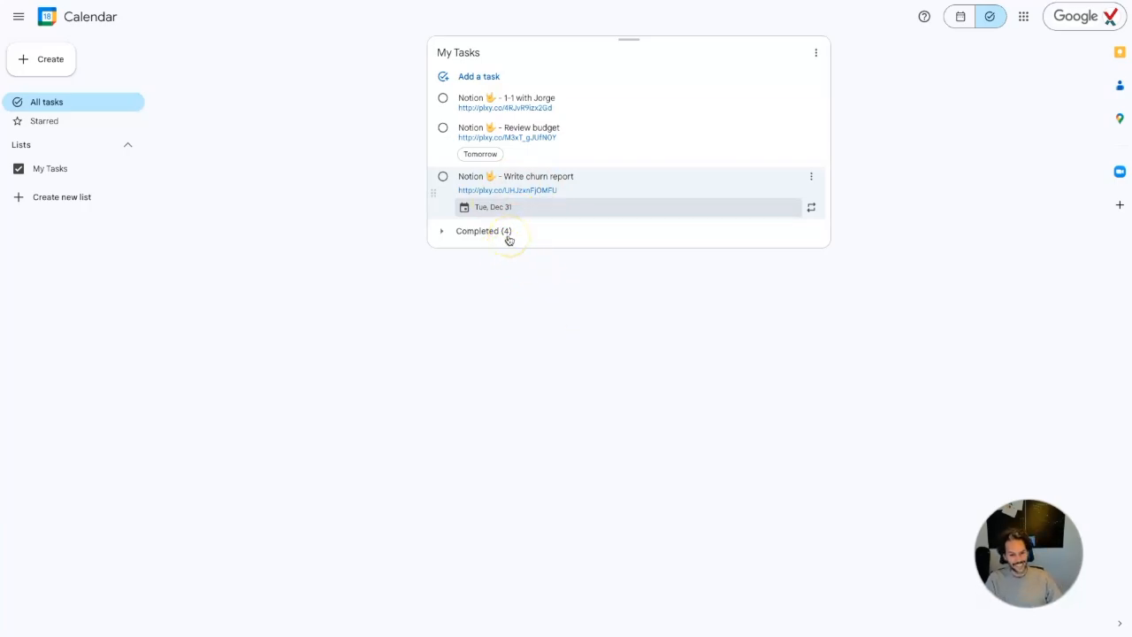
pyautogui.click(444, 99)
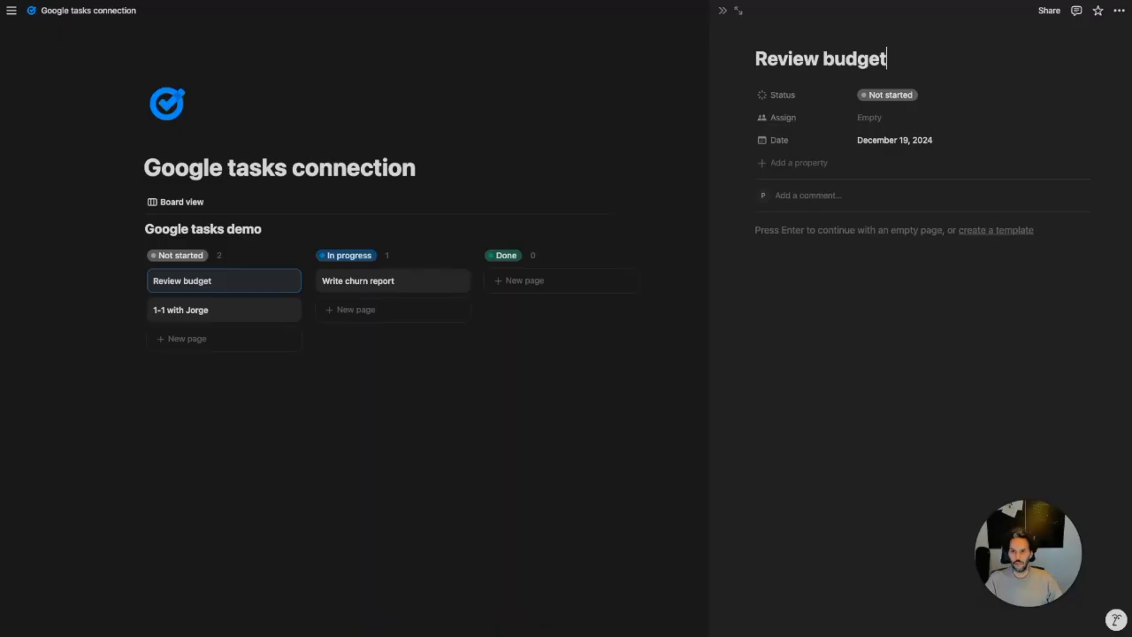
# Drag the Review budget card from Not started into the Done column on the Notion board
pyautogui.moveTo(225, 290); pyautogui.dragTo(529, 276)
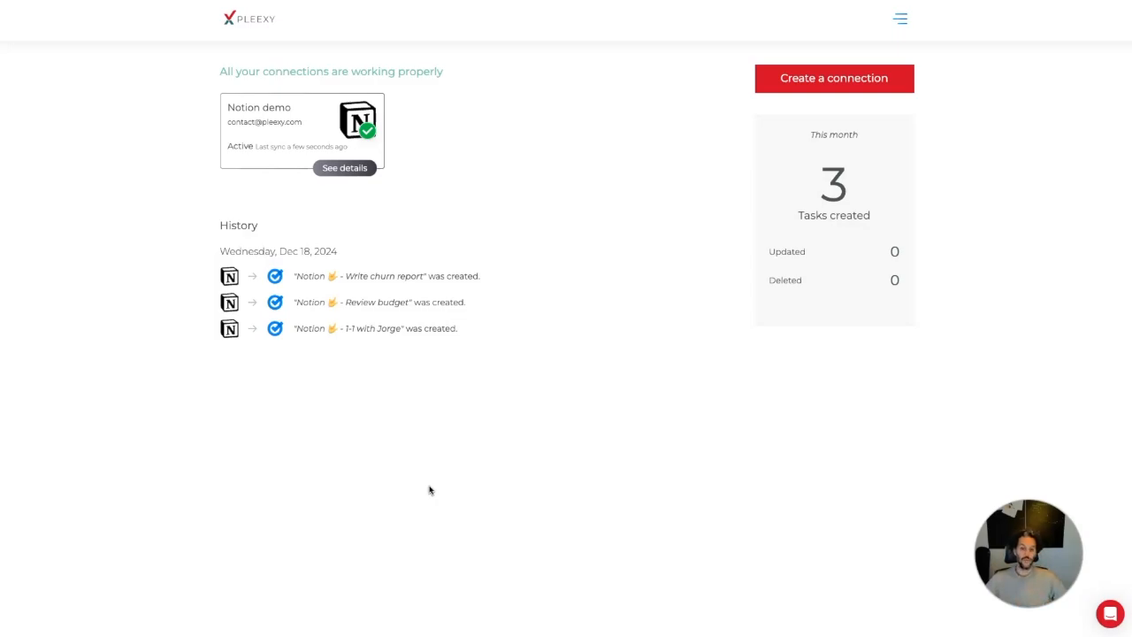
# Check Pleexy's History for both completions and Write churn report's due date of December 31, 2024
pyautogui.click(498, 483)
pyautogui.click(363, 450)
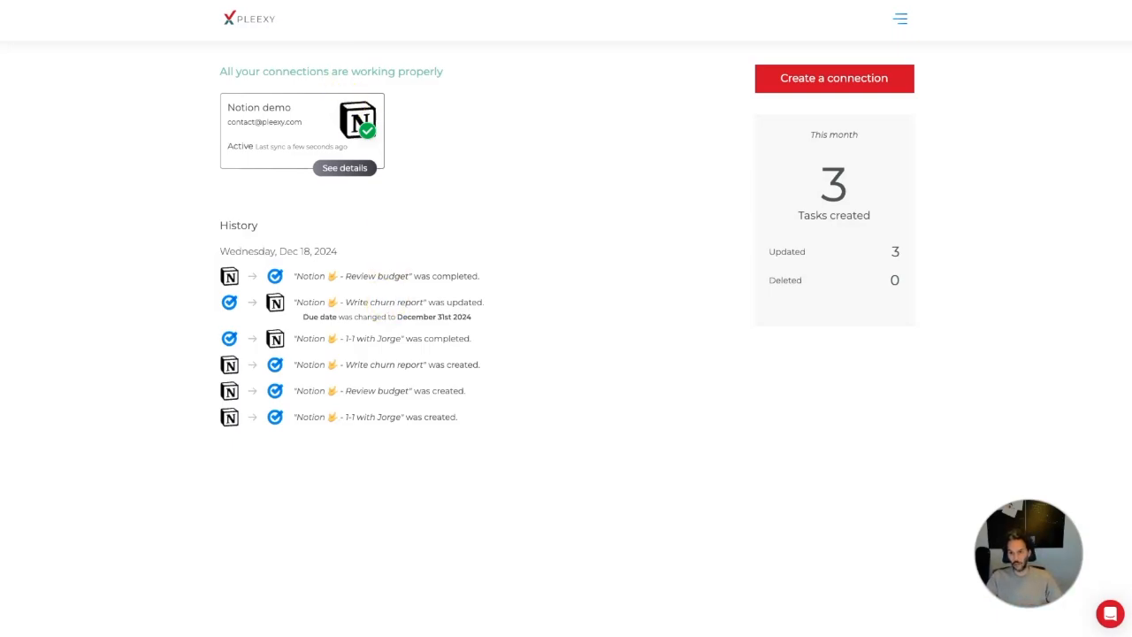
# Confirm My Tasks holds only Write churn report due Tue, Dec 31, with six completed
pyautogui.click(389, 1)
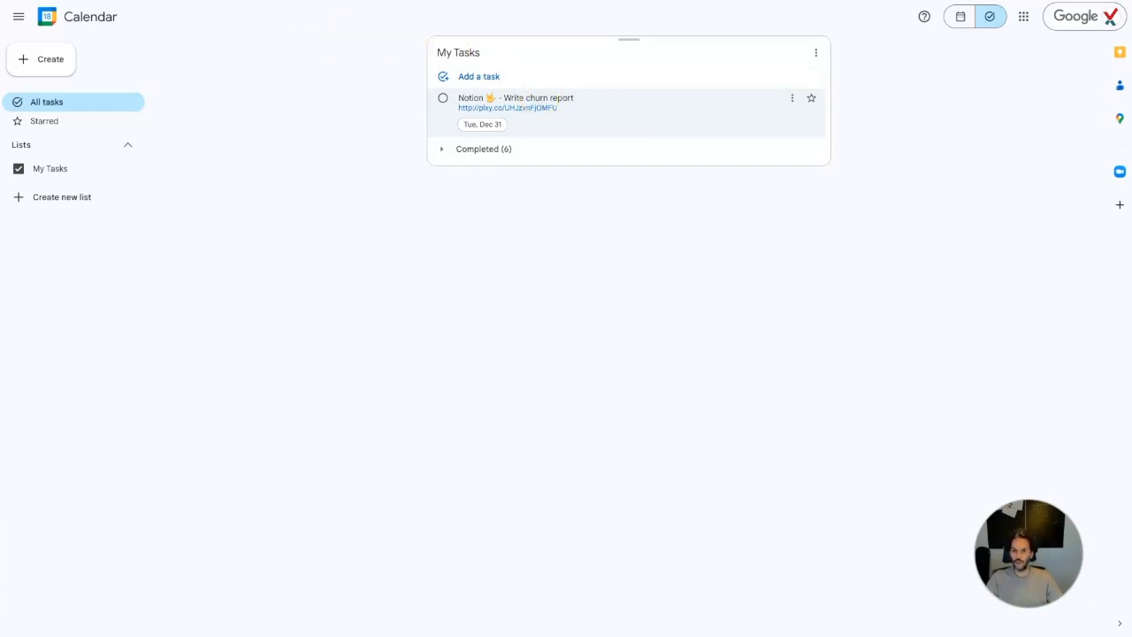
pyautogui.hotkey('ctrl', 'Tab')
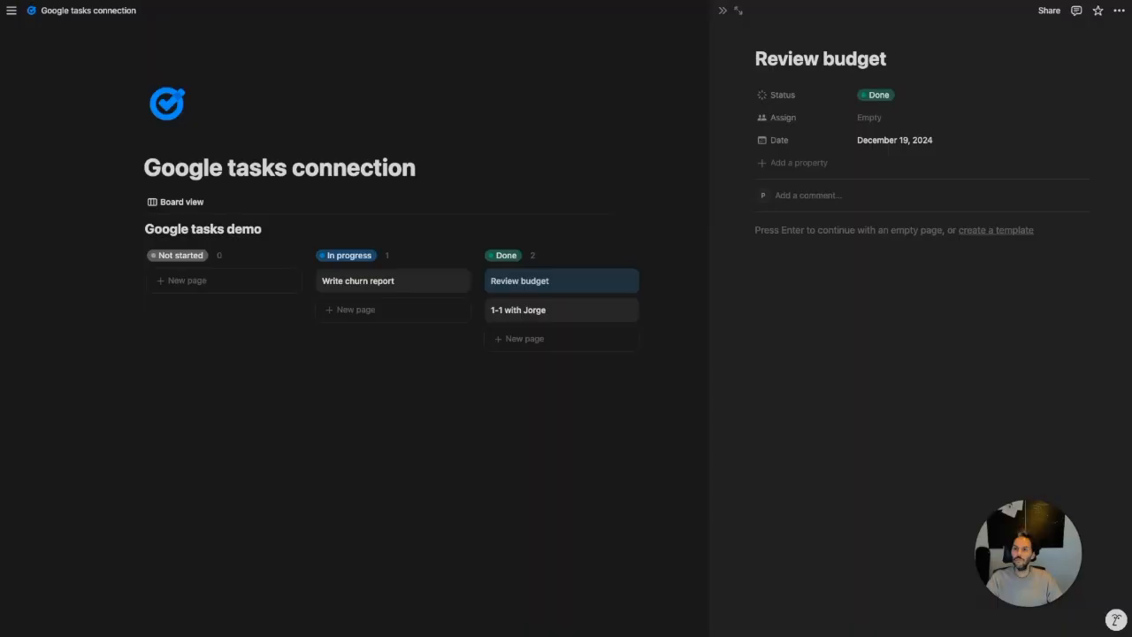
# Close the Review budget peek and verify Write churn report's Date reads December 31, 2024
pyautogui.click(539, 114)
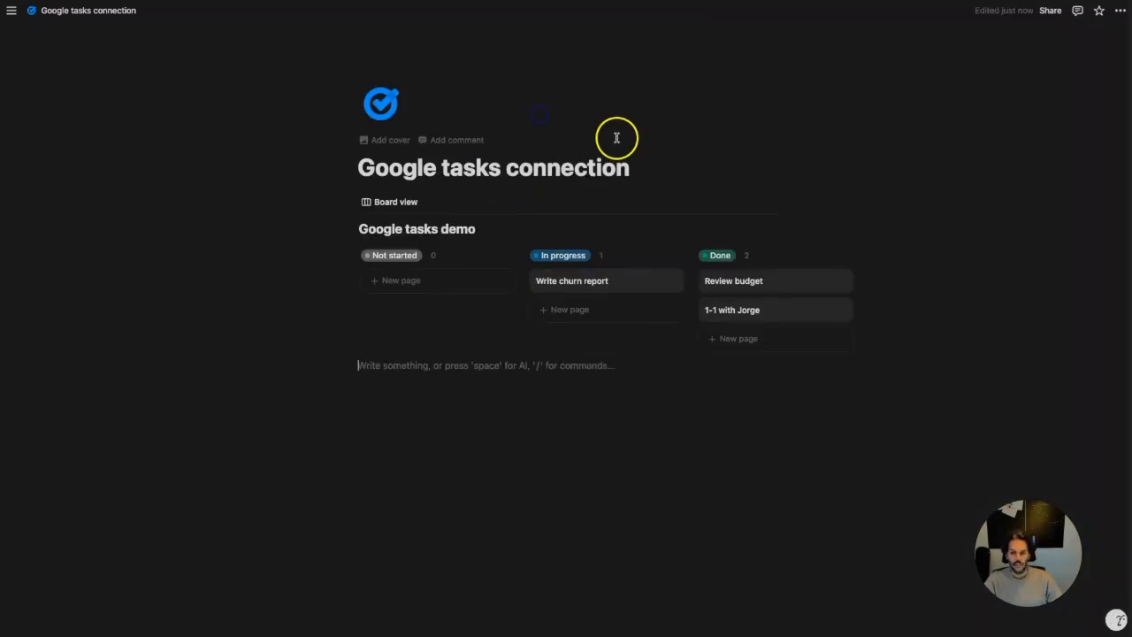
pyautogui.click(598, 280)
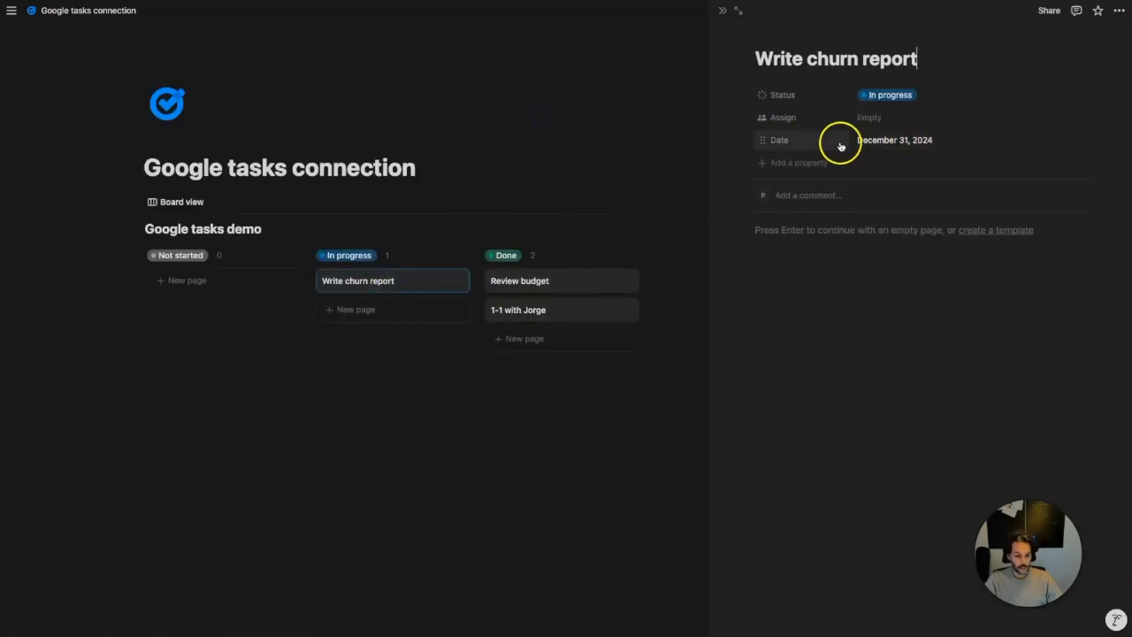
pyautogui.click(596, 87)
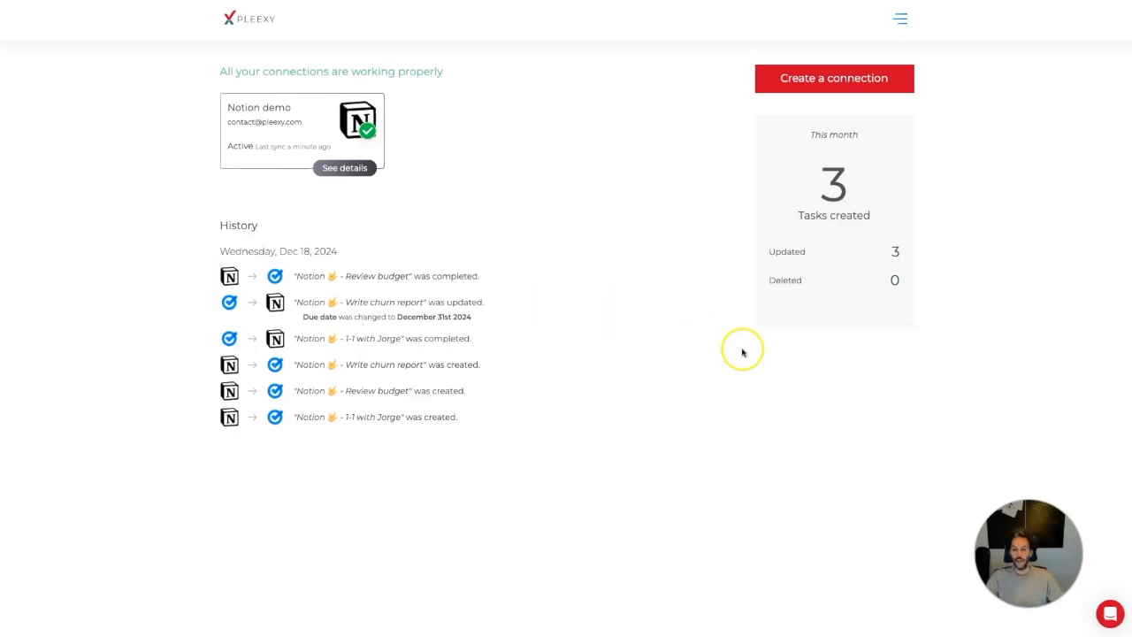
# Open Pleexy's help widget from the red chat bubble, showing contact support and help articles
pyautogui.click(937, 395)
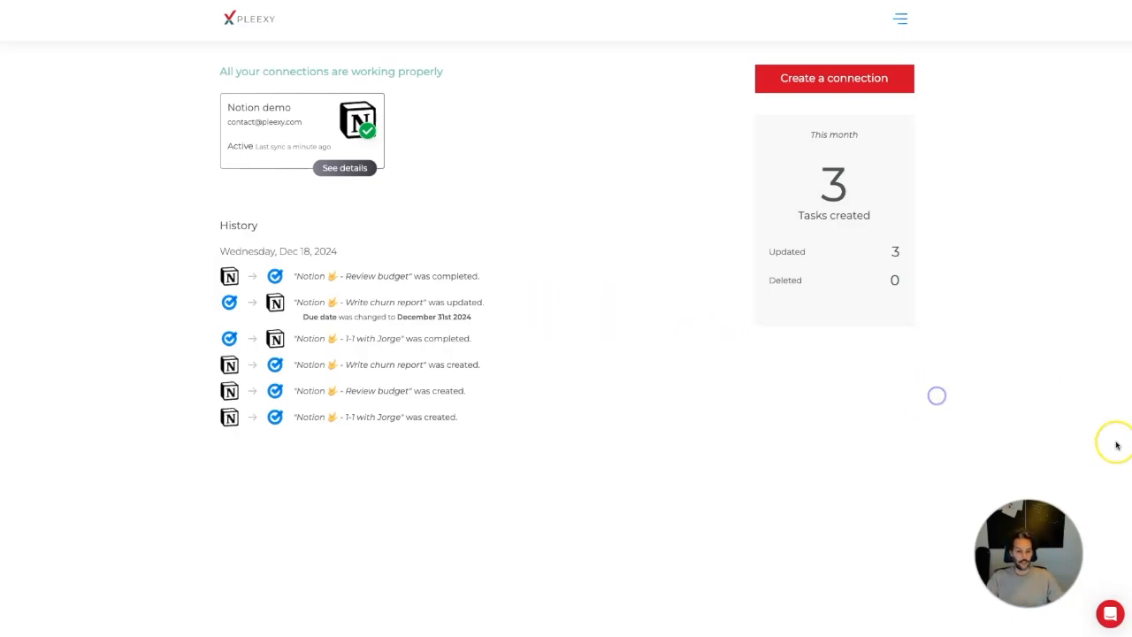
pyautogui.click(1111, 619)
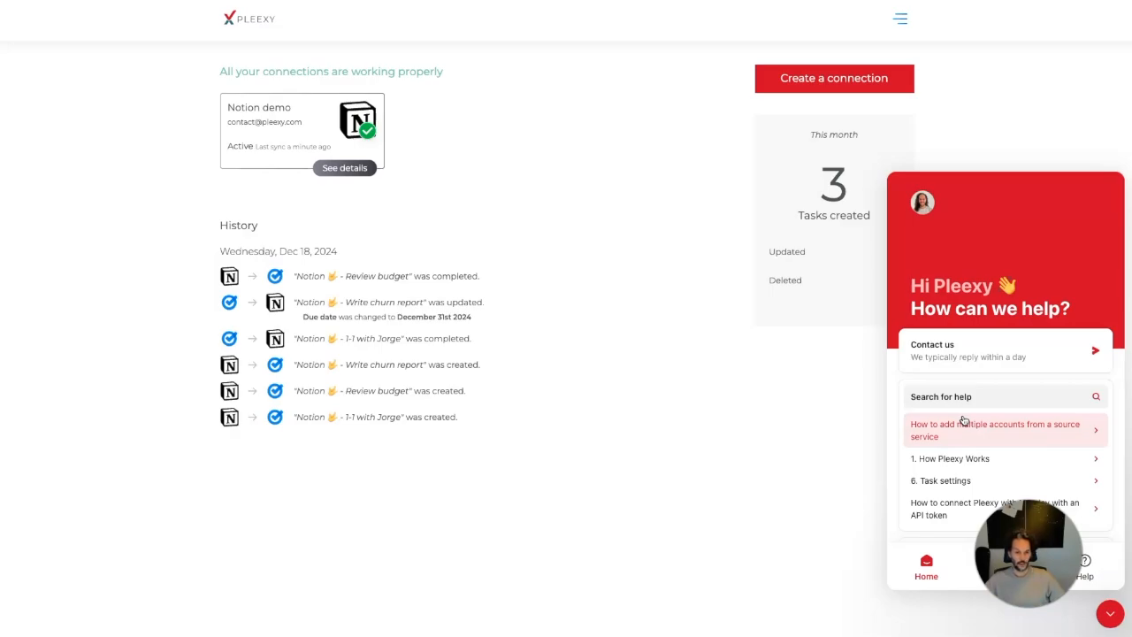
pyautogui.click(862, 373)
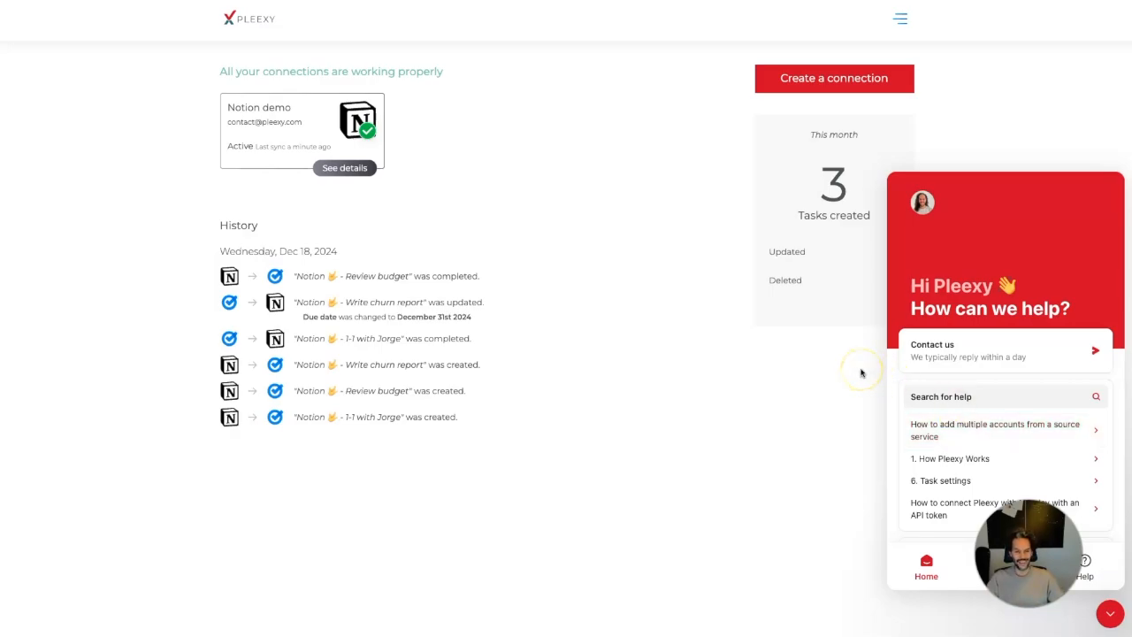